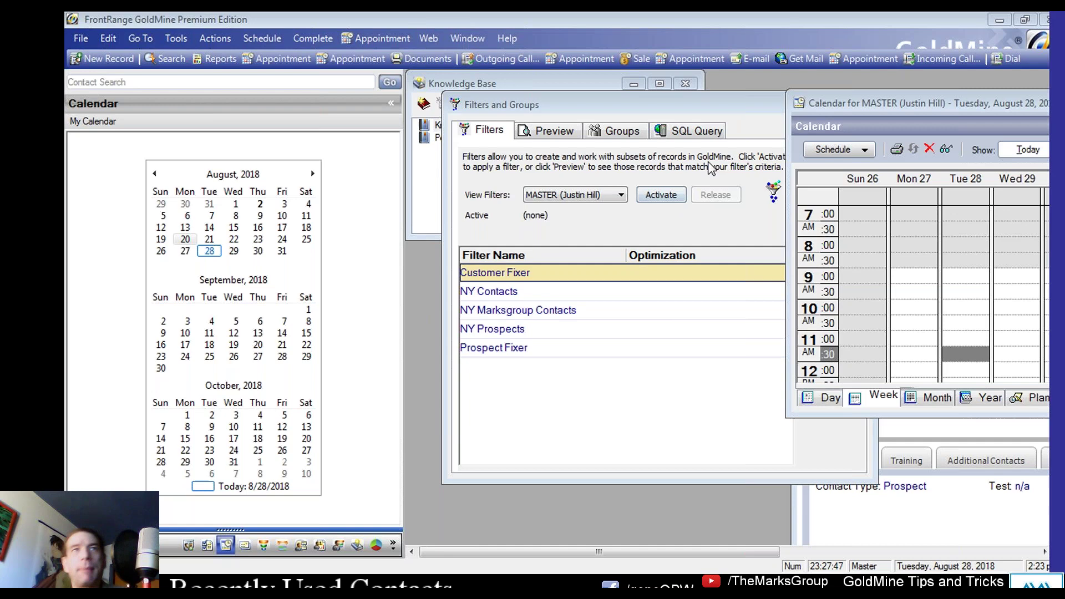
Move the Calendar window slightly down and switch between it and the Filters and Groups window
click(891, 111)
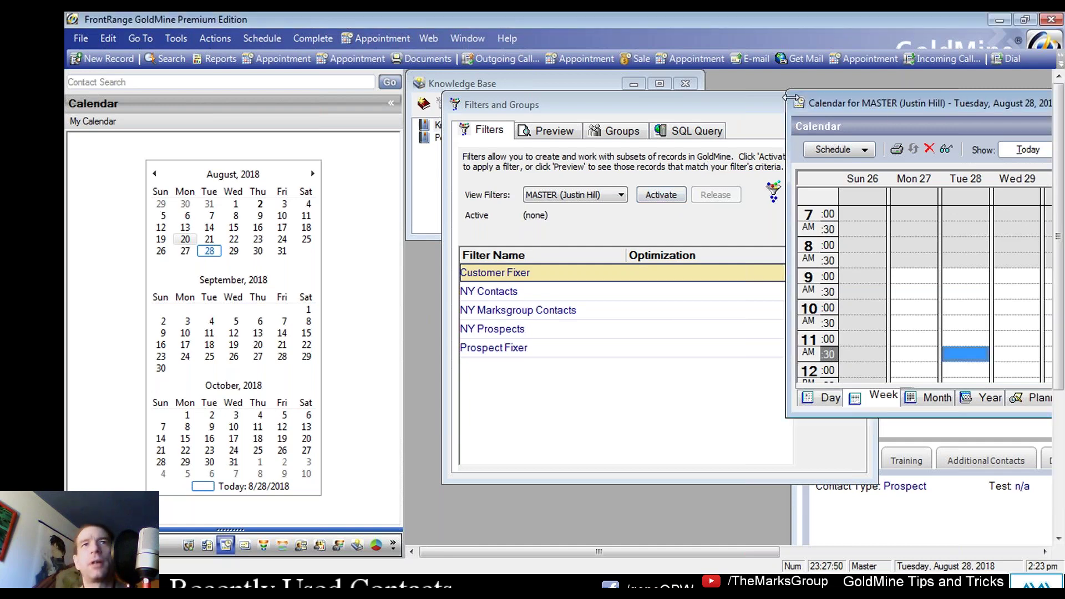
drag(890, 111, 890, 138)
click(656, 107)
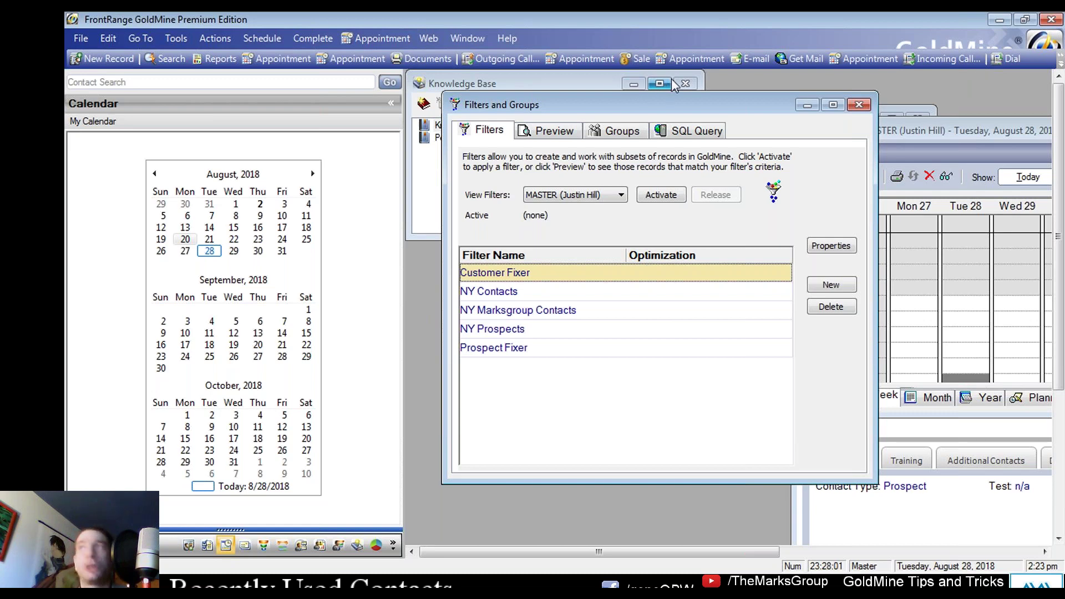
click(893, 129)
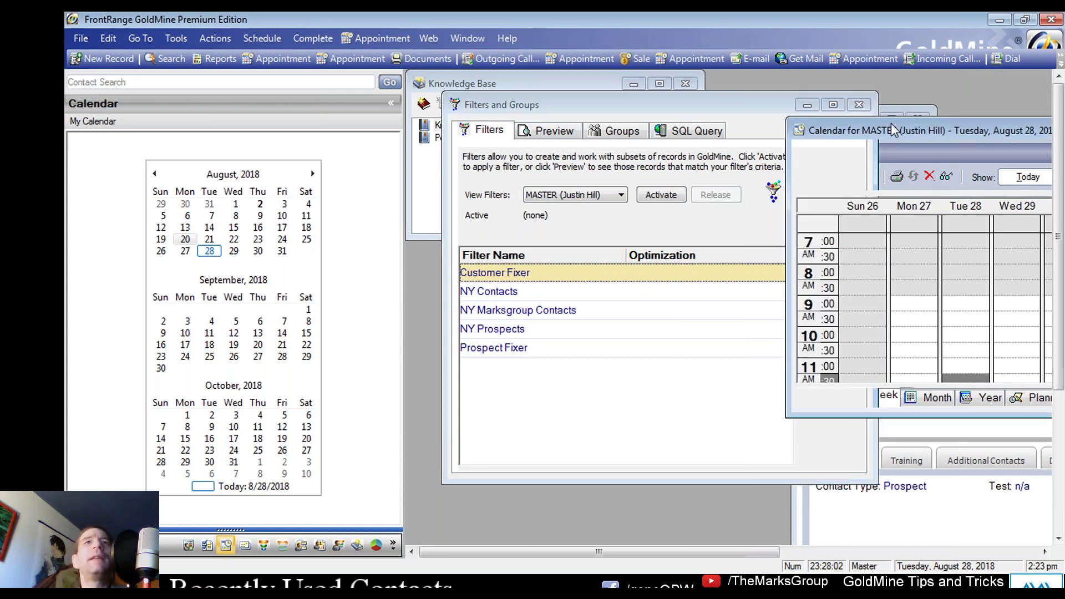
Maximize the Filters and Groups window so the open windows are shown as tabs
click(834, 105)
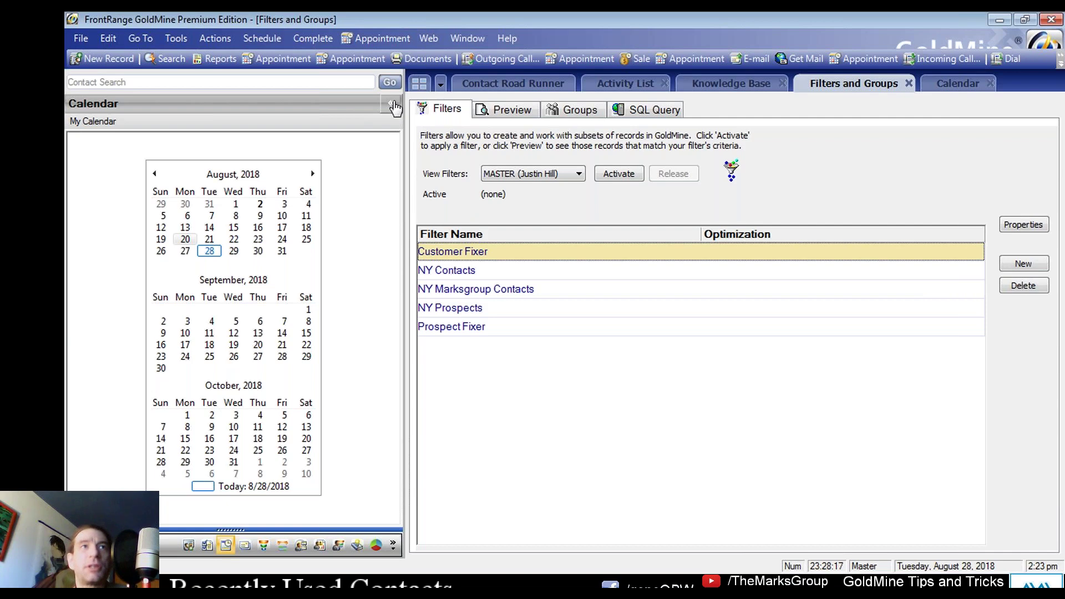
click(421, 85)
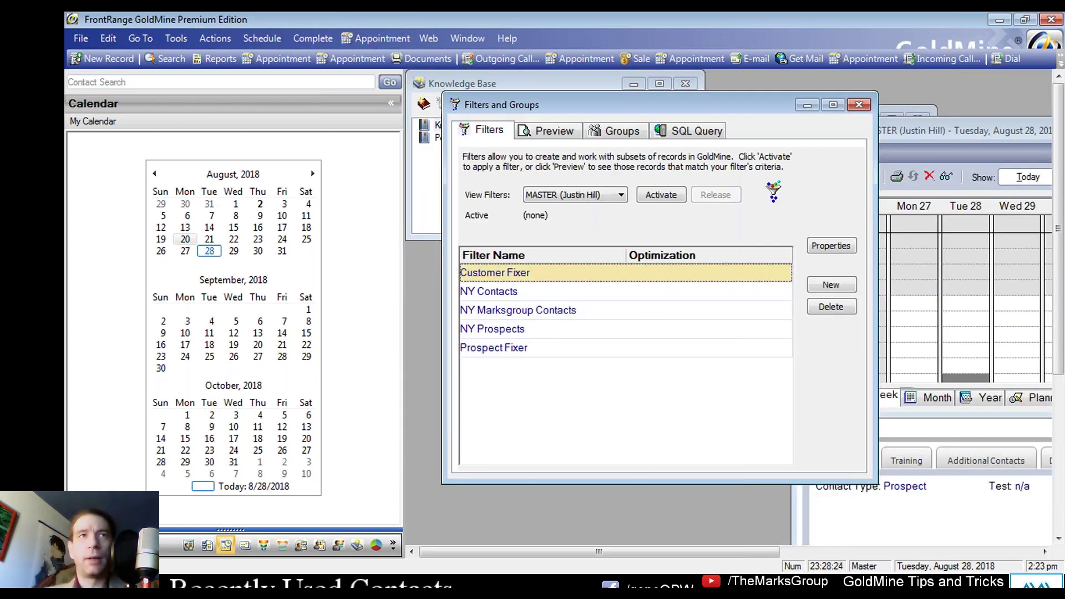
click(833, 105)
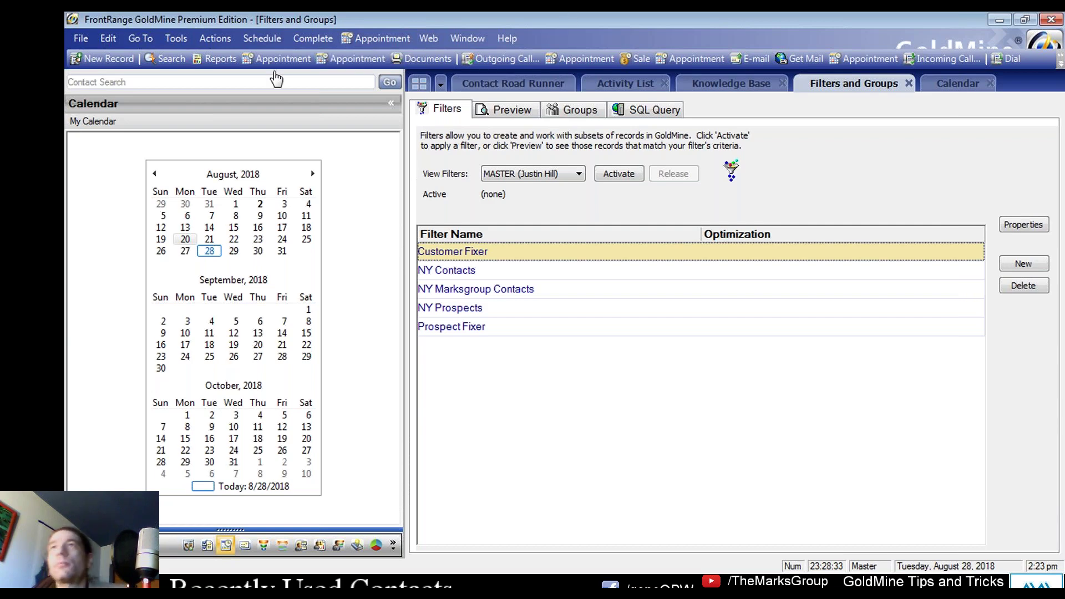
Go to the contact record and view the ACME Inc contact and two The Marks Group contacts from the recently viewed contacts
click(506, 80)
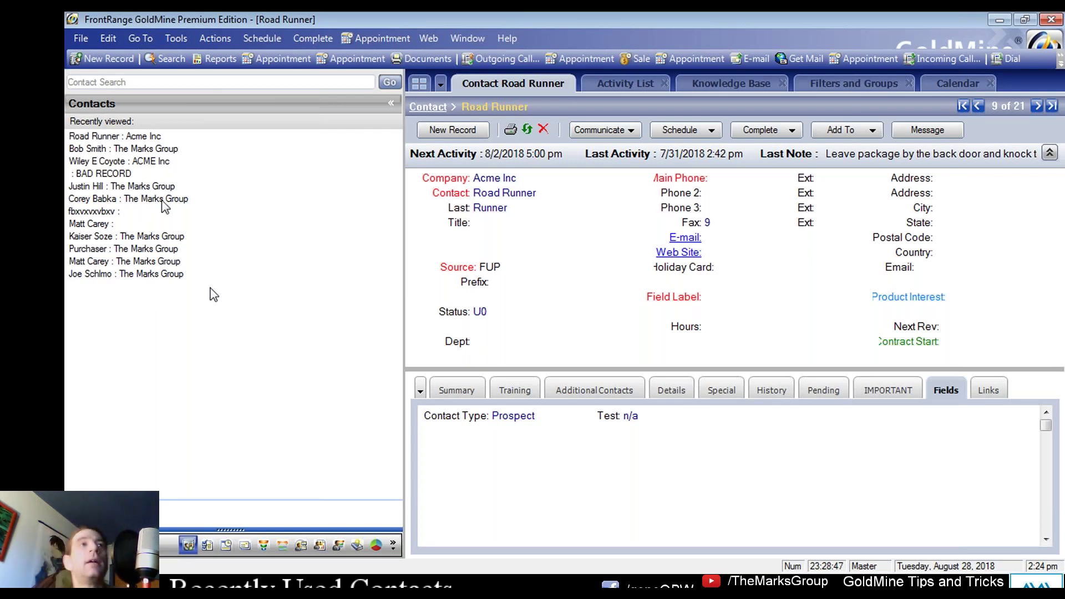
click(132, 163)
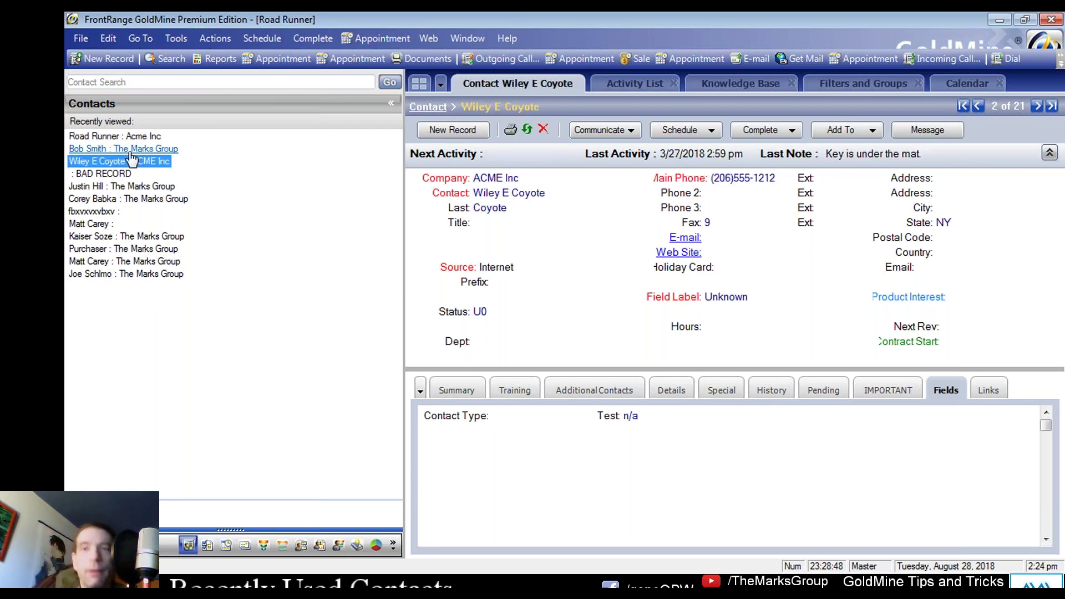
key(Up)
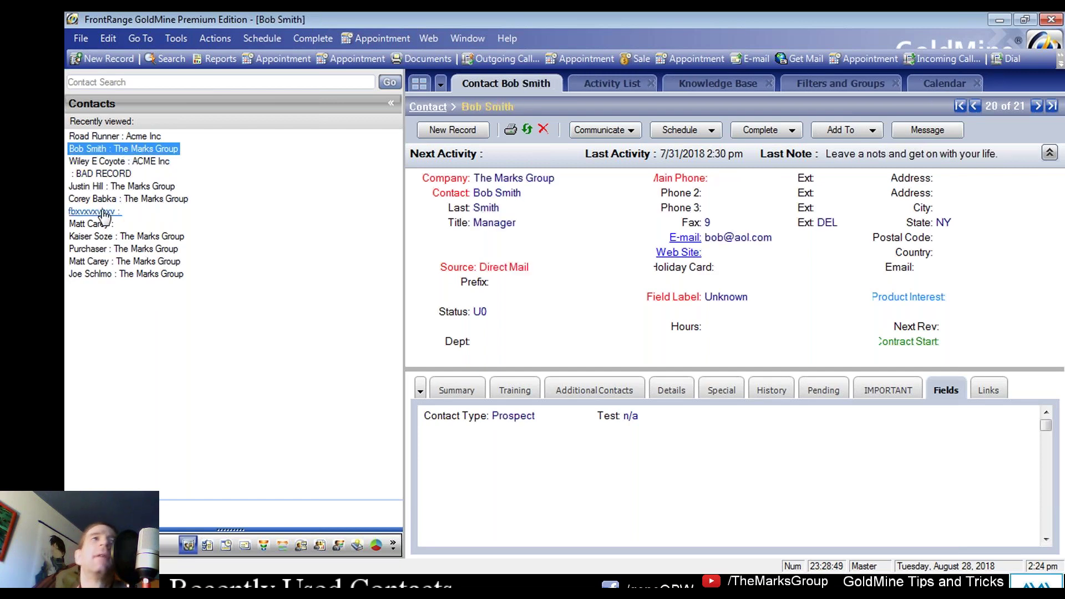
click(119, 199)
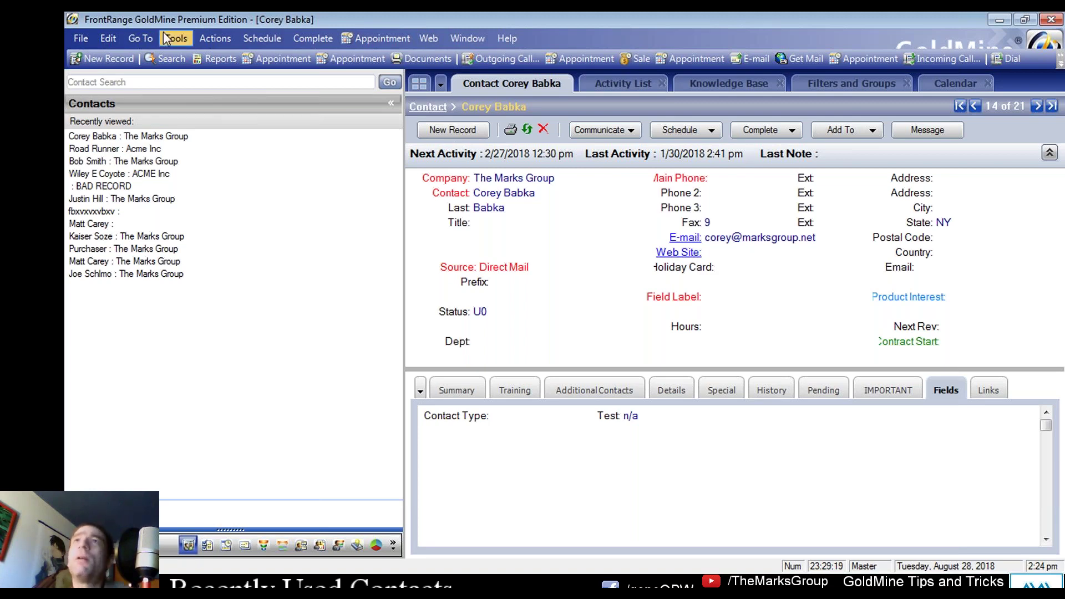
Set the number of recent items shown to 100 in the user's System options and apply the change
click(187, 42)
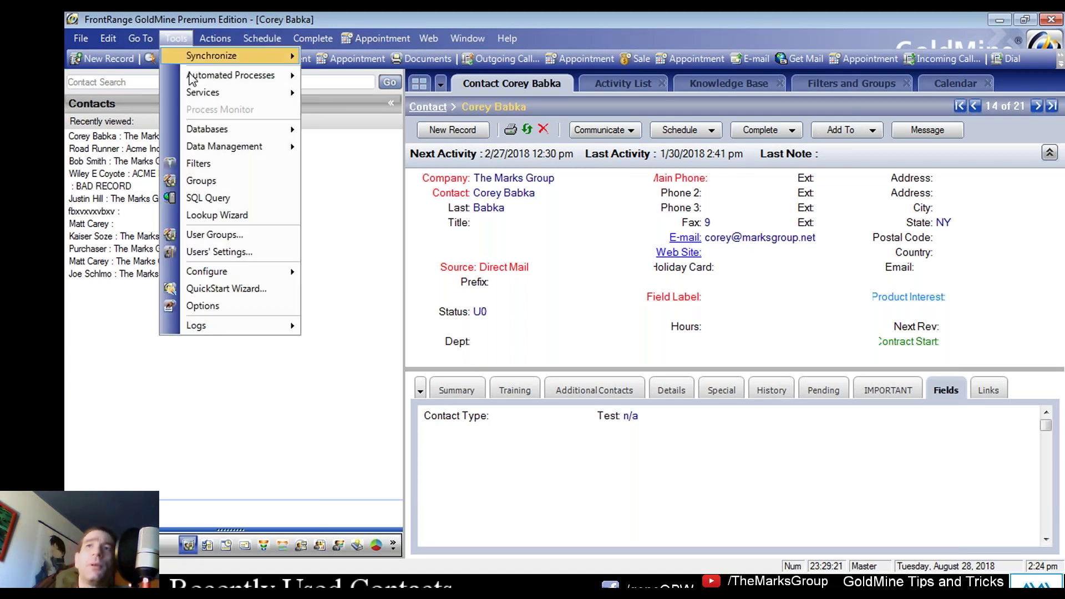
click(231, 313)
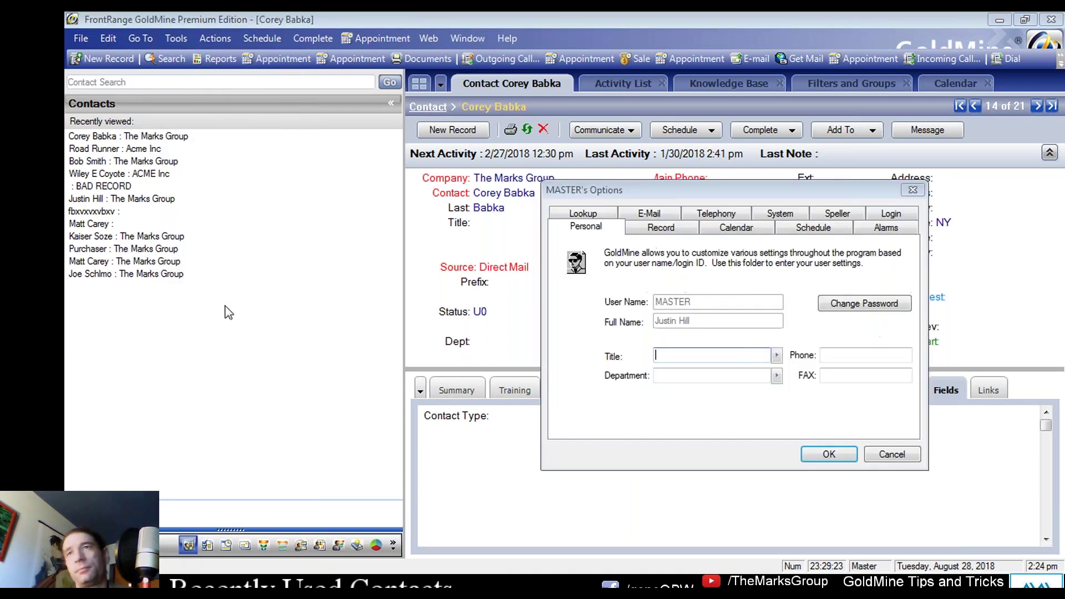
drag(793, 195, 522, 175)
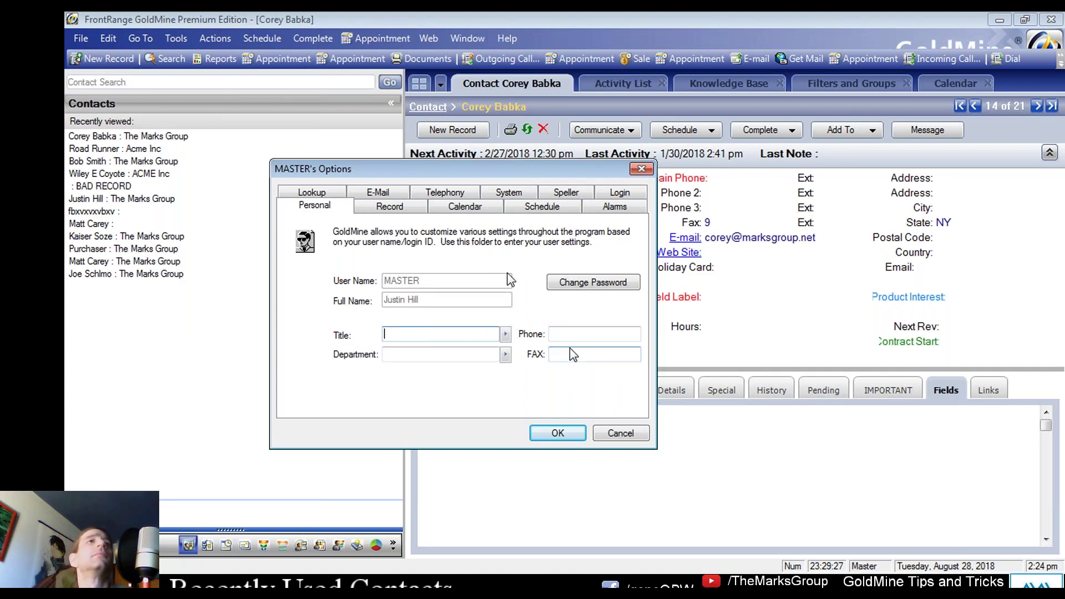
click(389, 206)
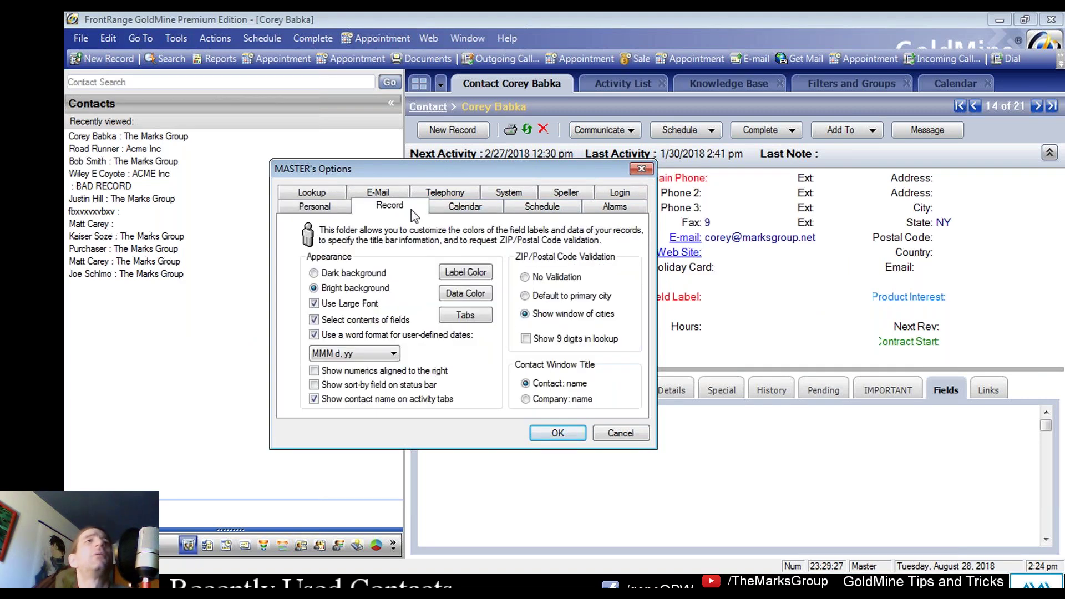
click(517, 193)
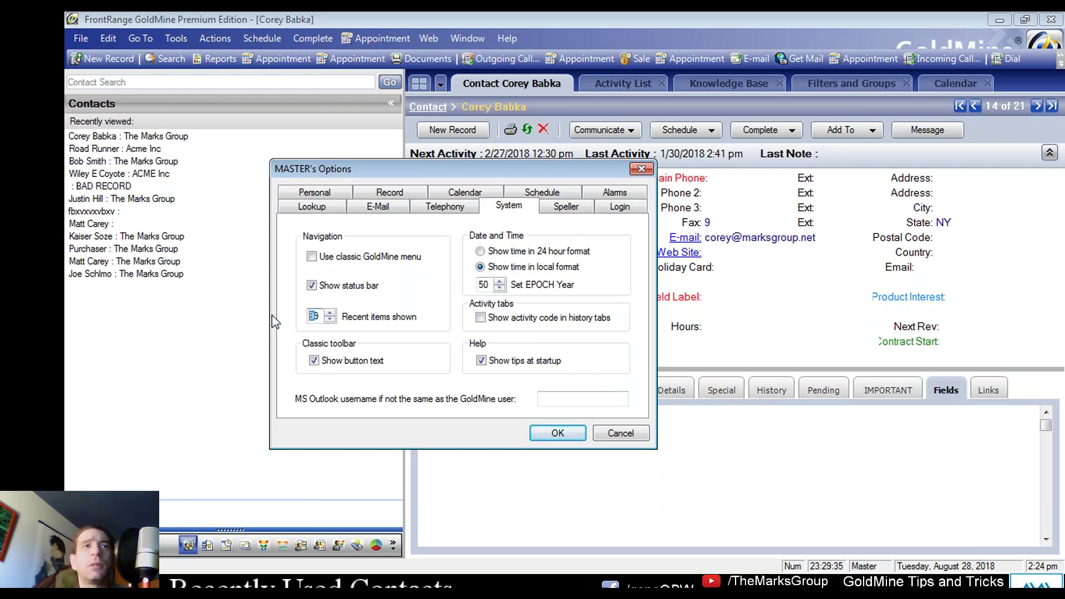
drag(318, 318, 284, 317)
click(330, 313)
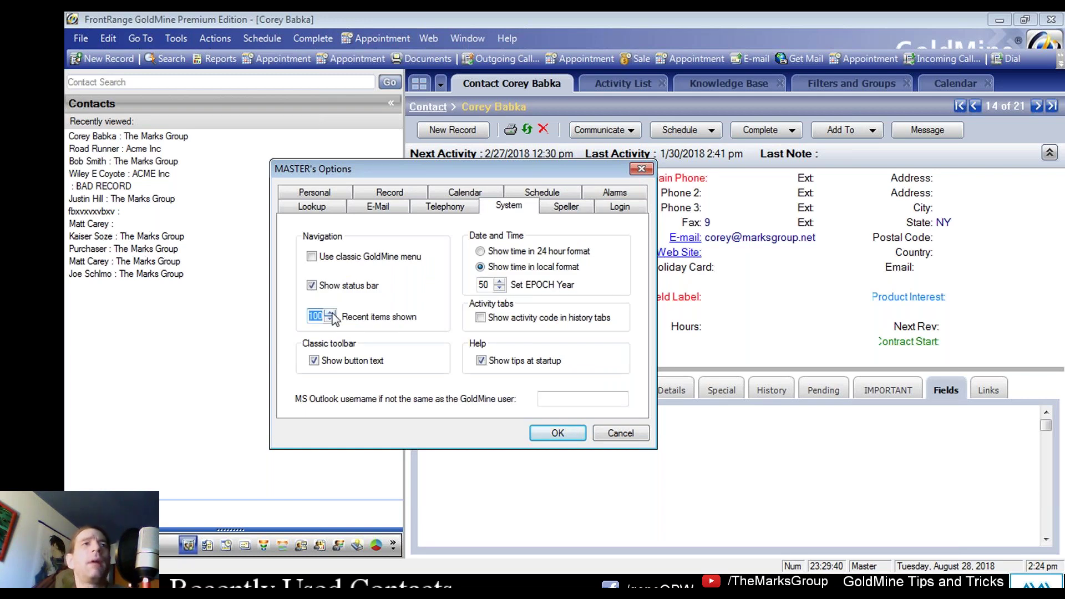
click(330, 320)
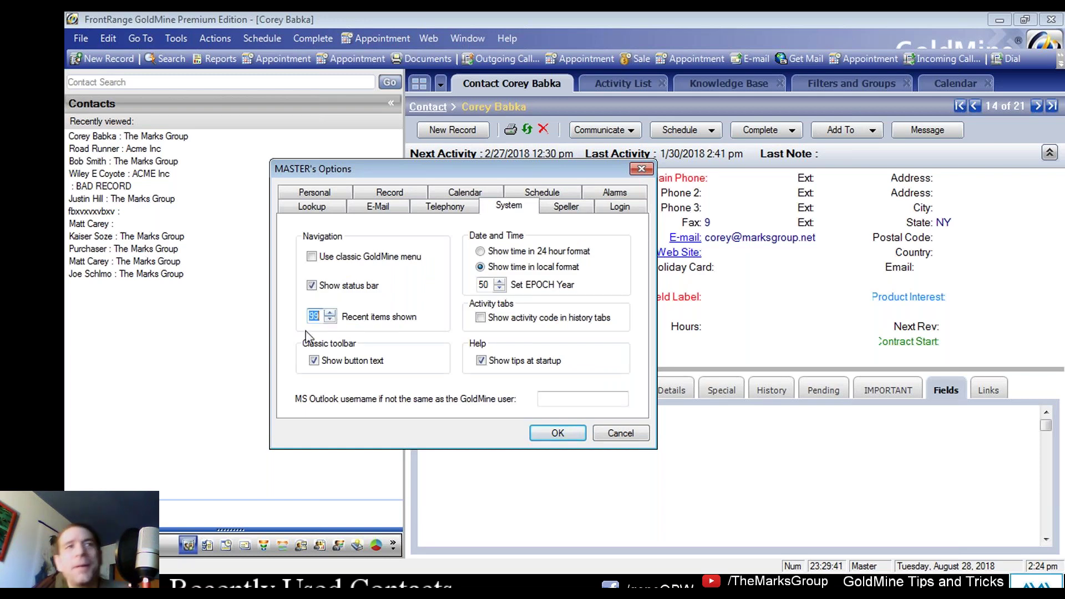
click(330, 313)
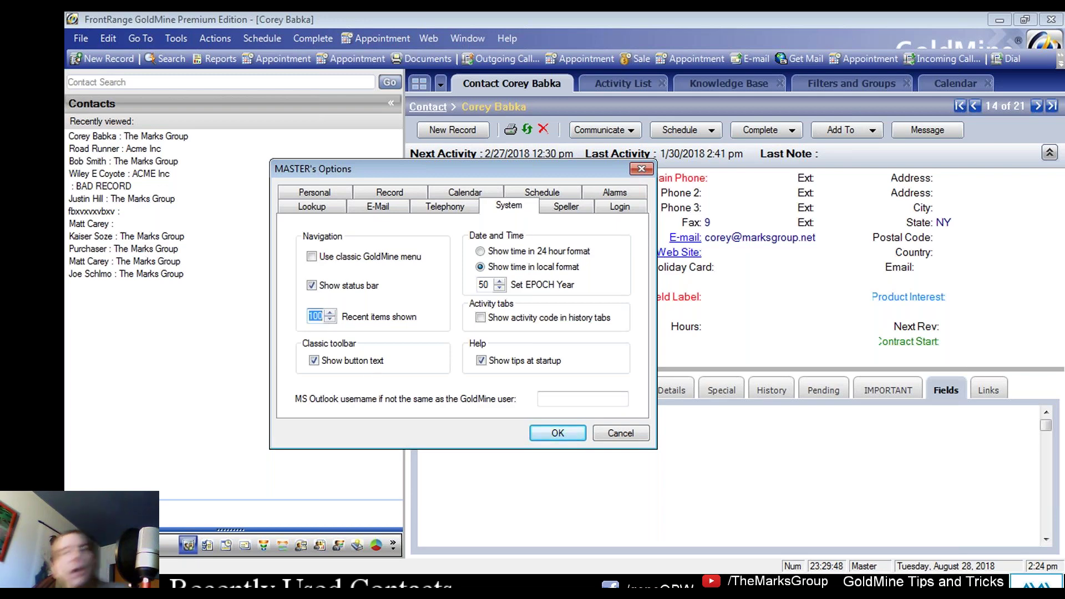
key(Down)
click(330, 313)
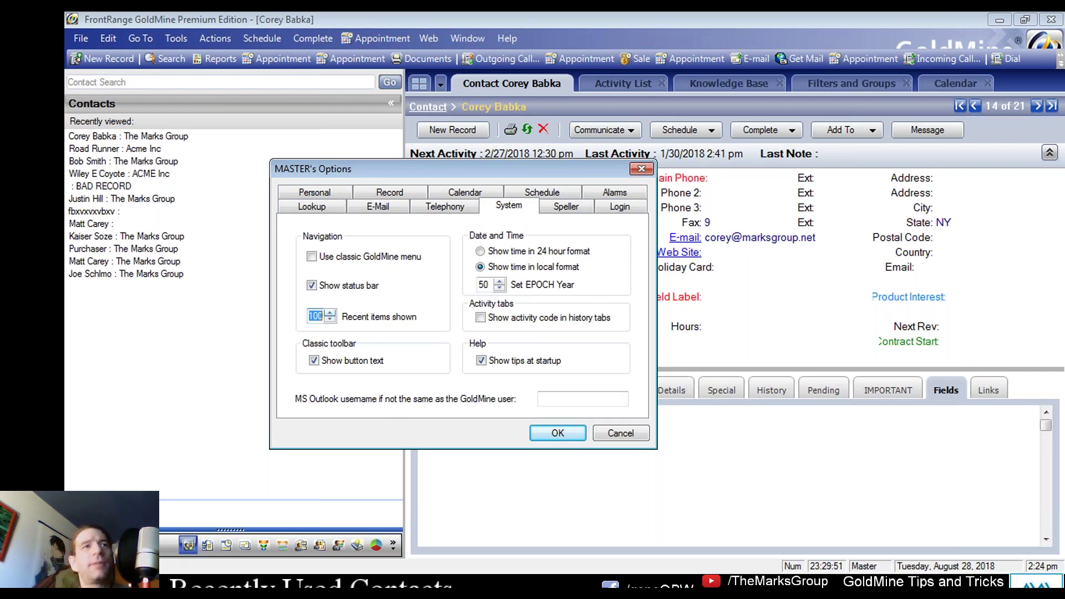
click(548, 433)
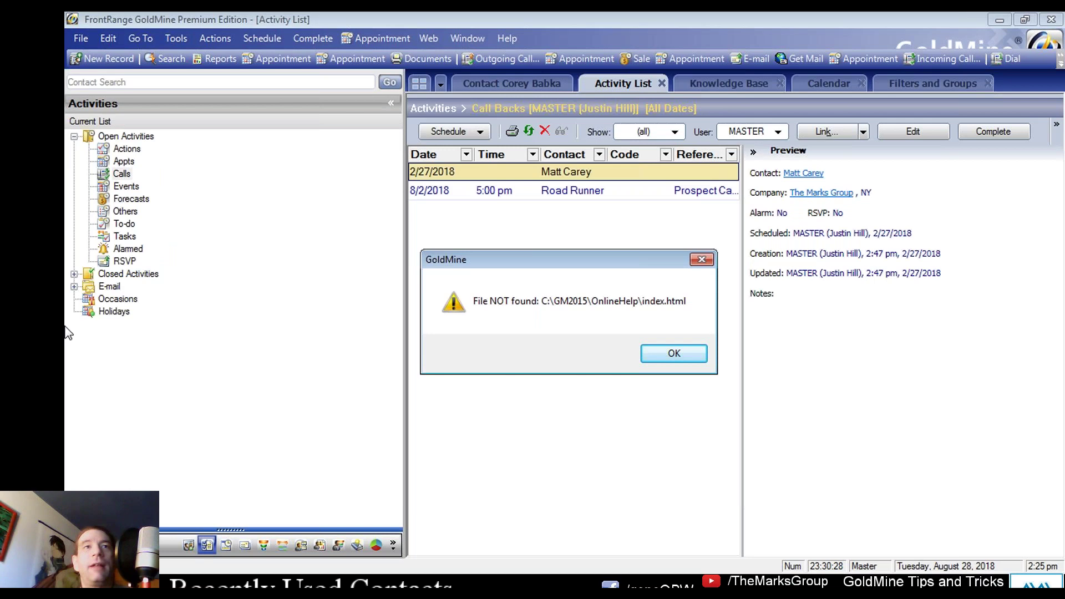
Dismiss the help file message and switch from the activity list back to the contact record
click(683, 354)
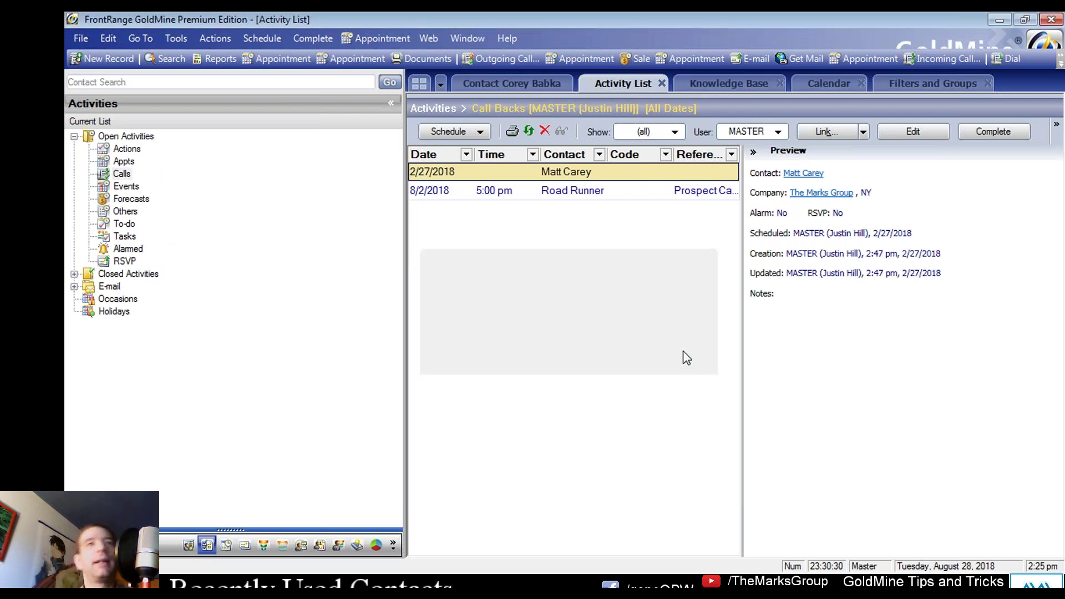
click(736, 426)
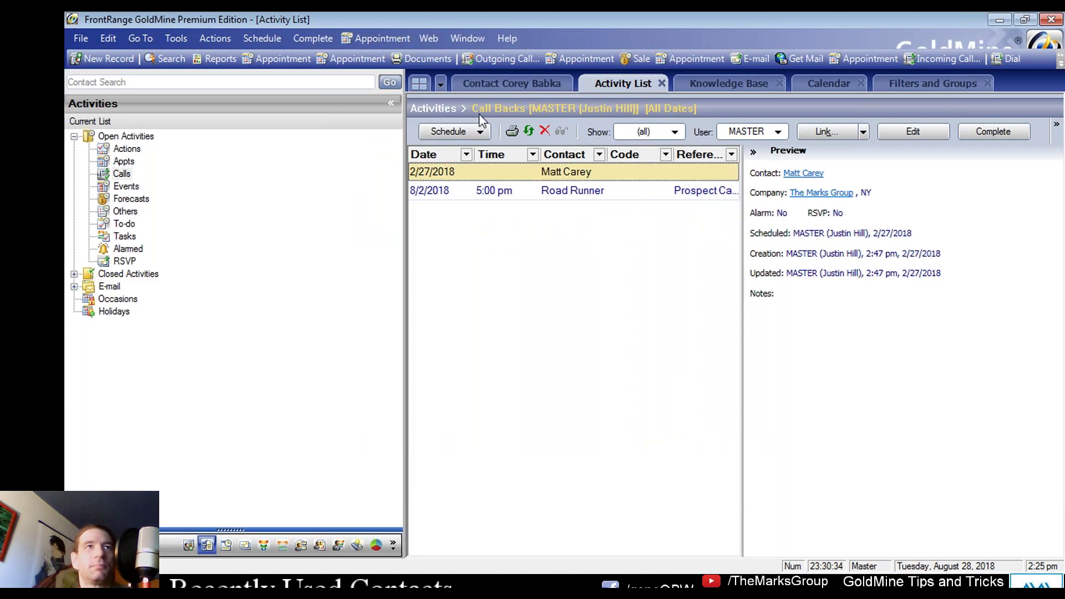
click(484, 83)
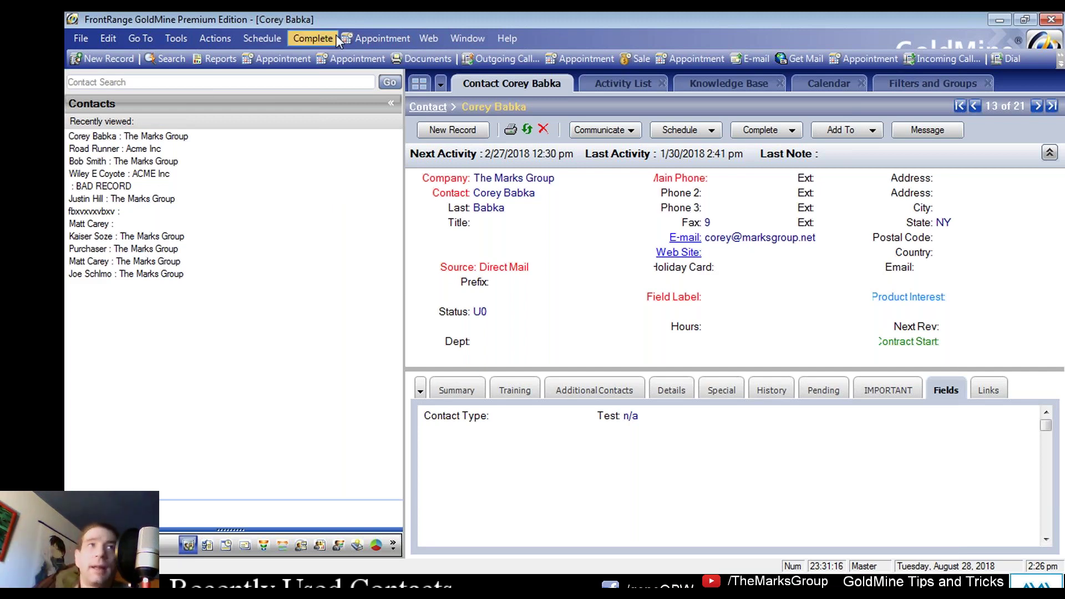
Check the recent items shown setting in the user's System options and close the options
click(176, 38)
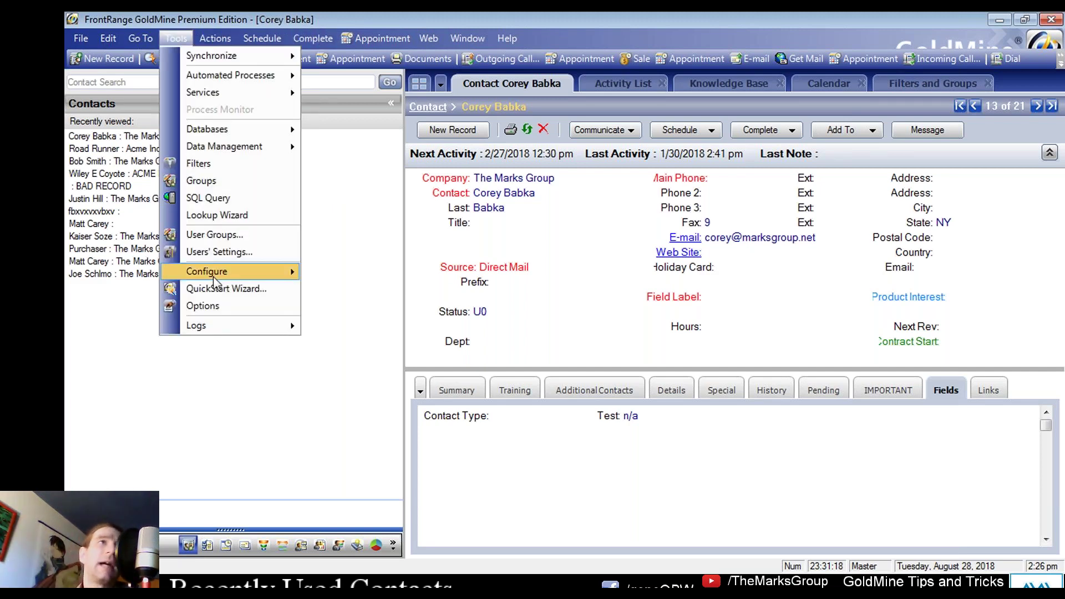
click(222, 304)
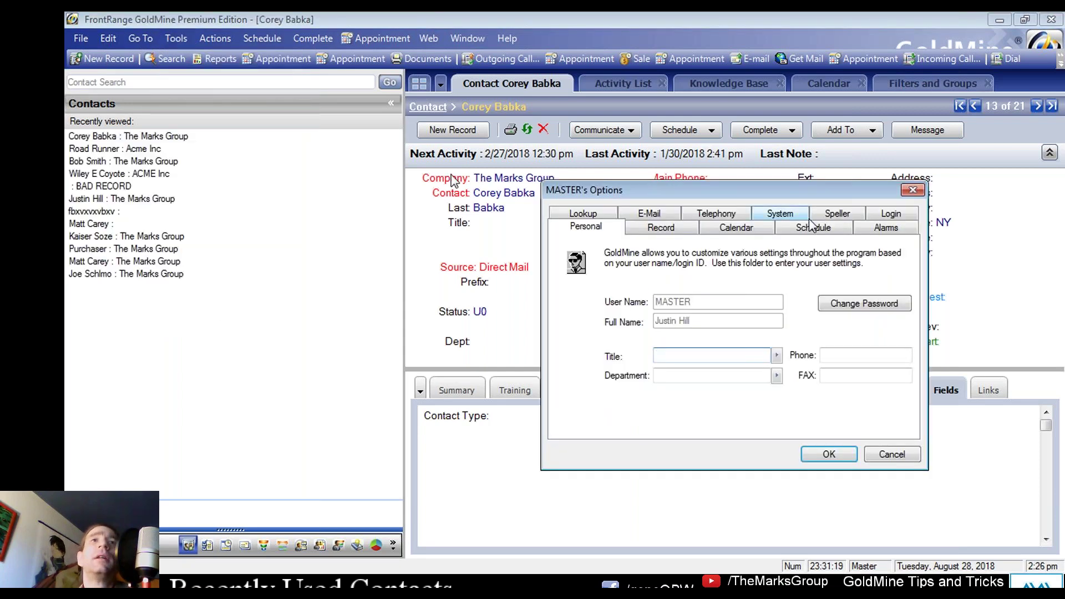
click(801, 216)
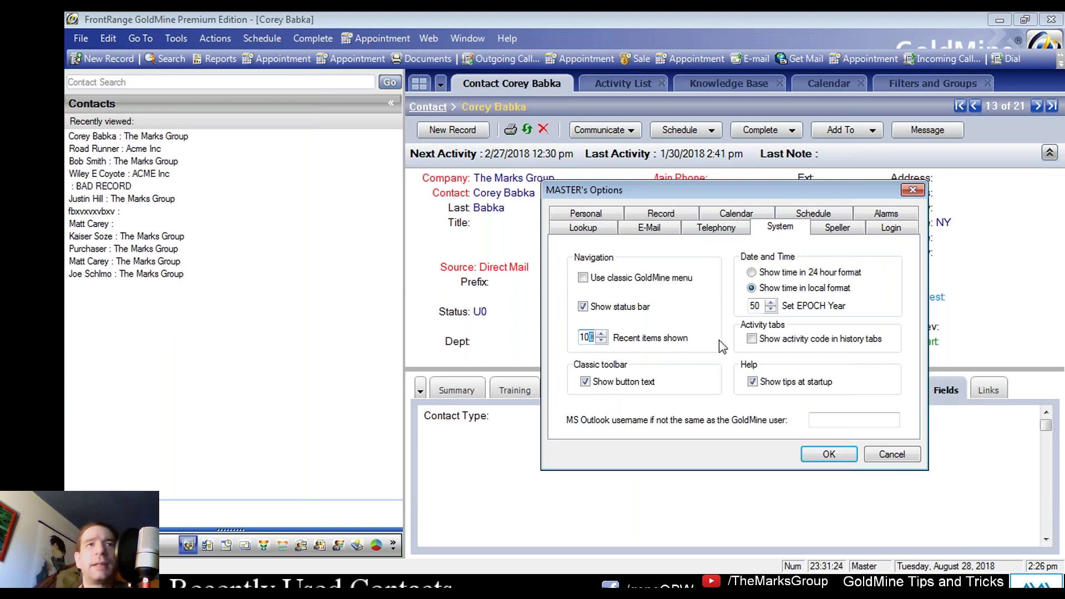
click(830, 455)
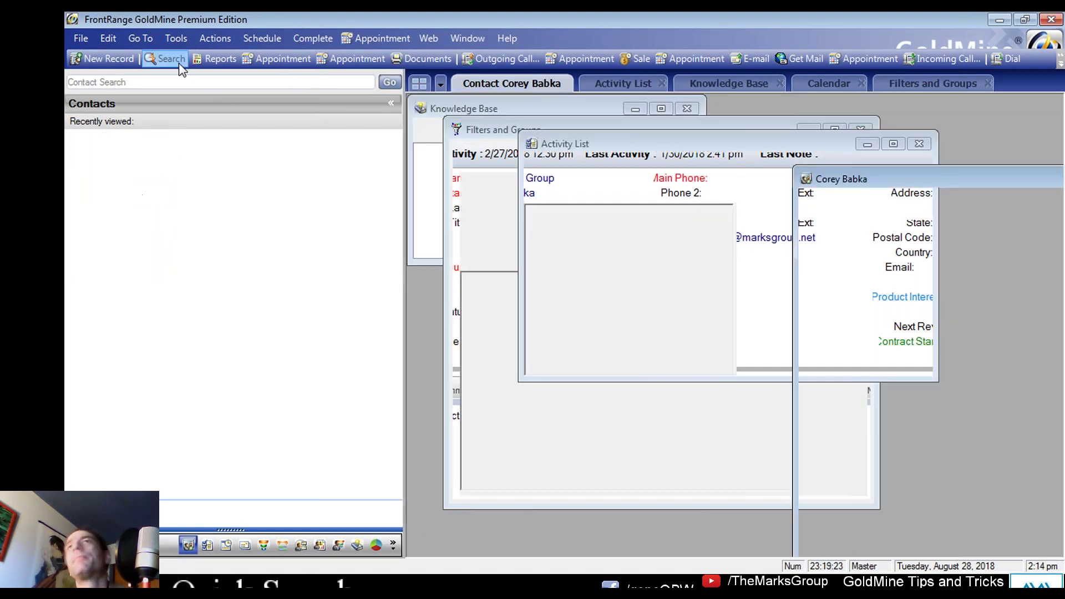
Search the contacts in the Search Center for a City equal to "Phila"
click(166, 59)
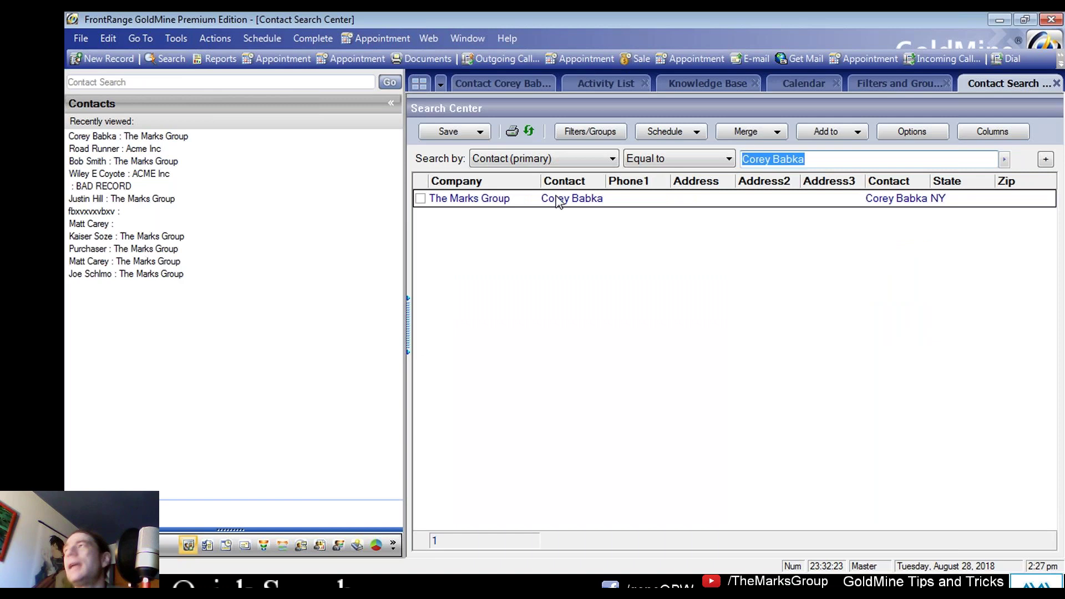
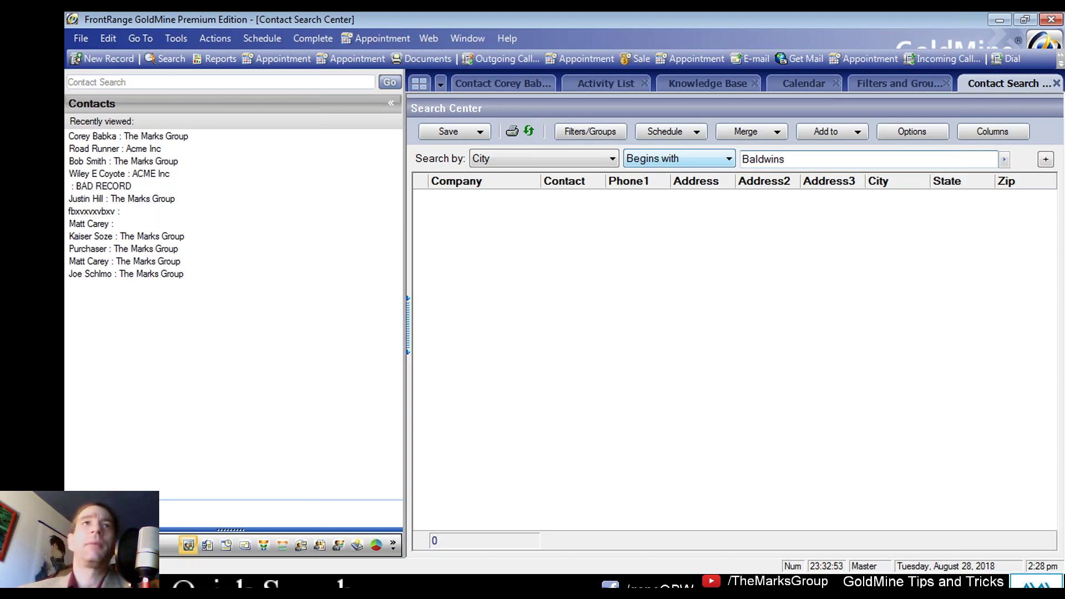
click(635, 161)
click(644, 172)
key(Tab)
text(Phia)
key(BackSpace)
text(la)
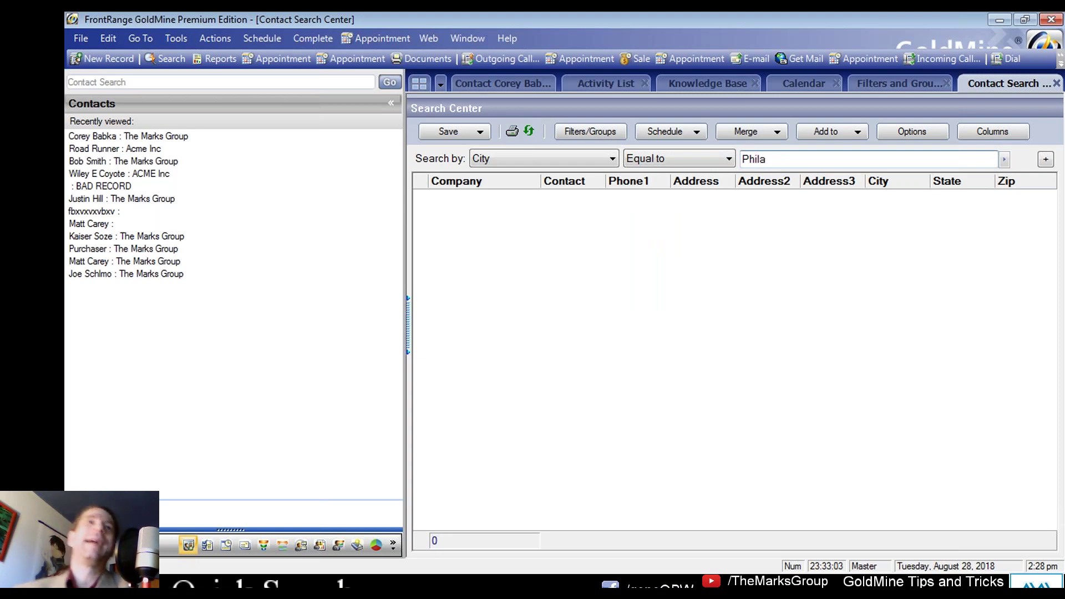
Look up the contacts of The Marks Group from the contact record's Company field and examine the available comparison operators
click(475, 84)
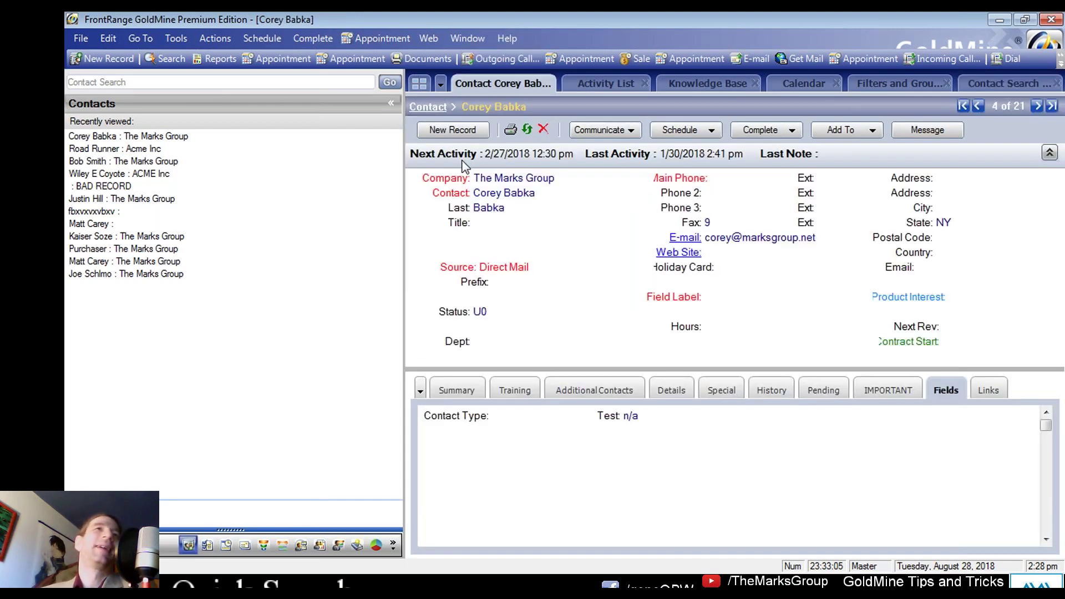
click(453, 200)
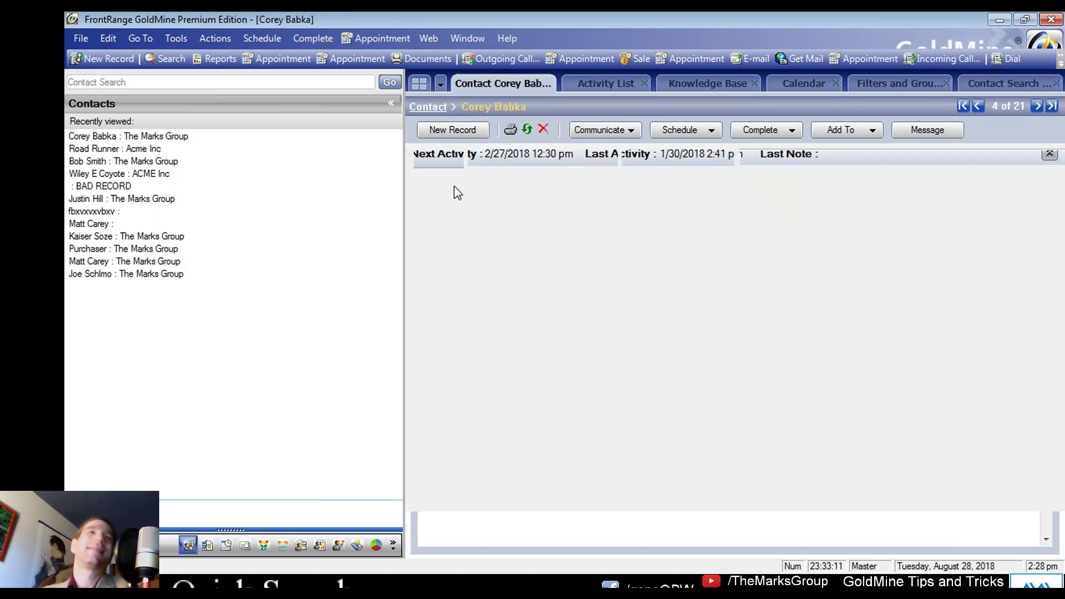
click(449, 180)
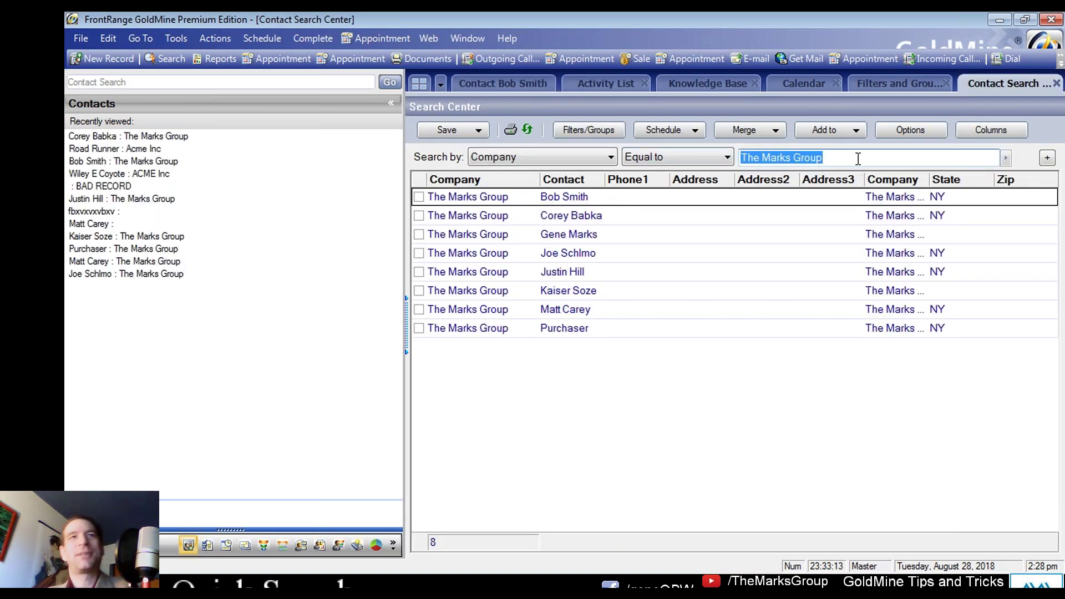
click(727, 157)
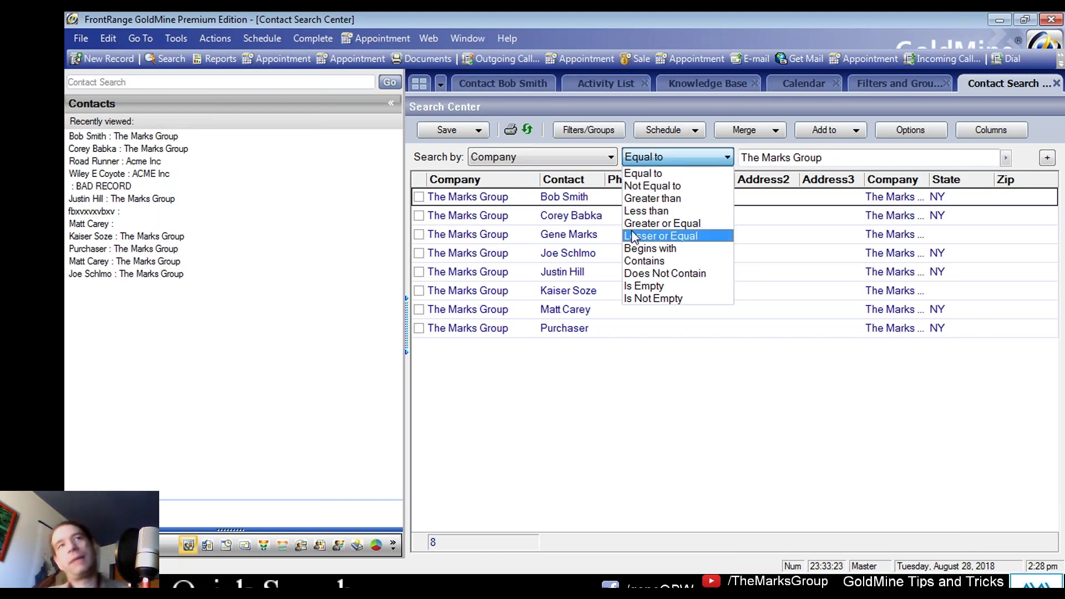
click(690, 395)
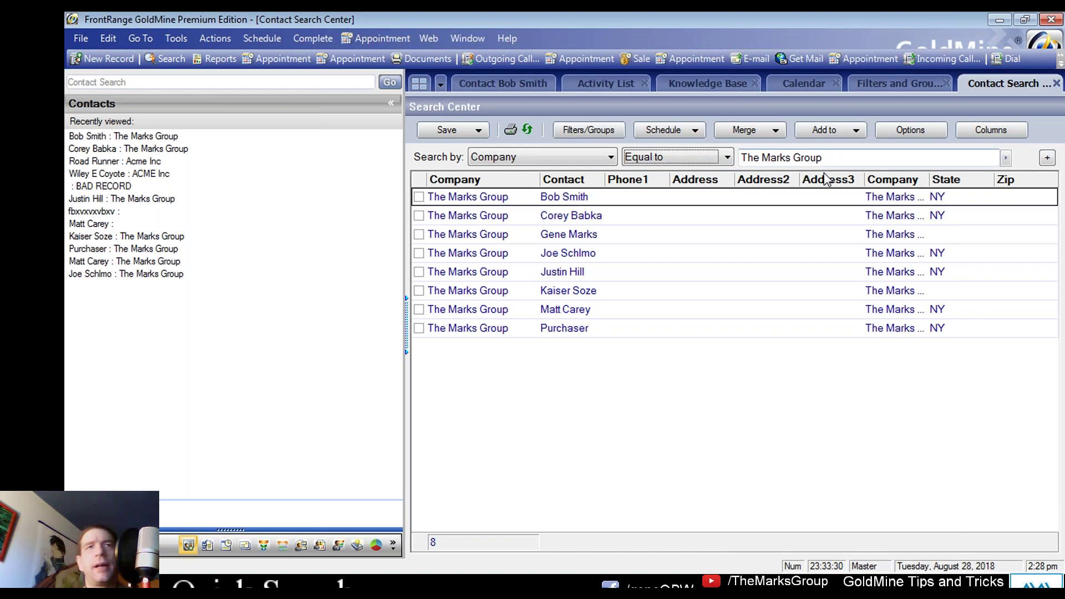
Select different contacts in The Marks Group search results to switch the open contact record, finishing on the first result
key(Tab)
double_click(880, 157)
click(656, 309)
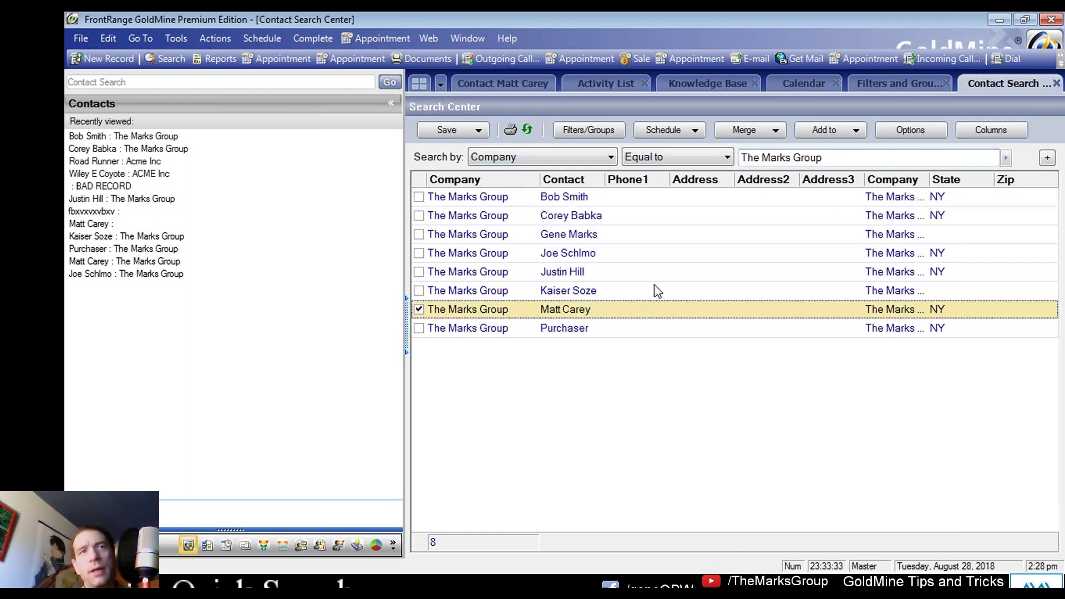
click(594, 217)
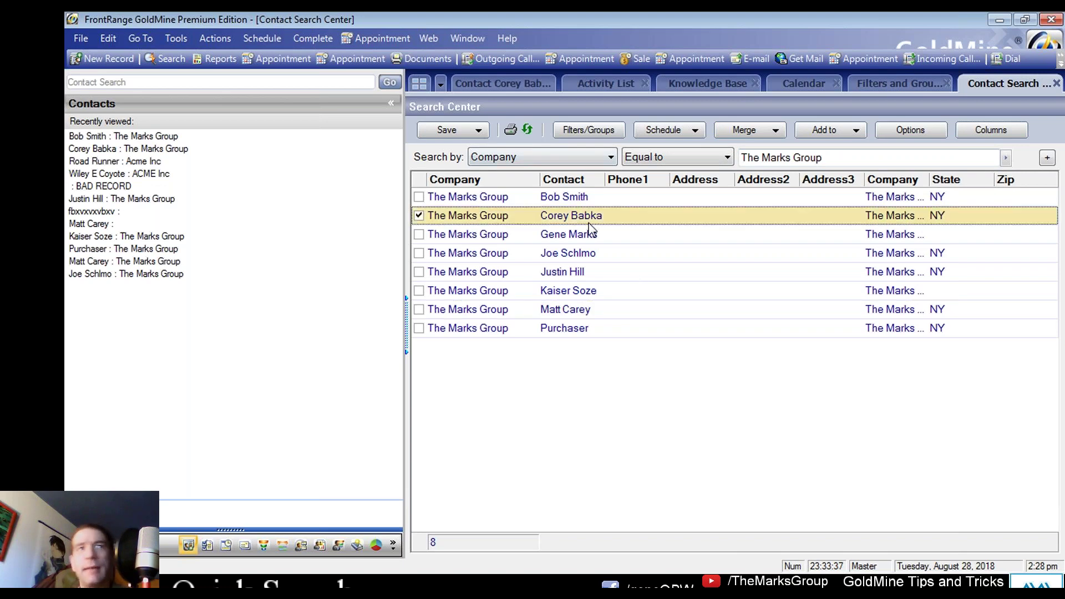
click(587, 199)
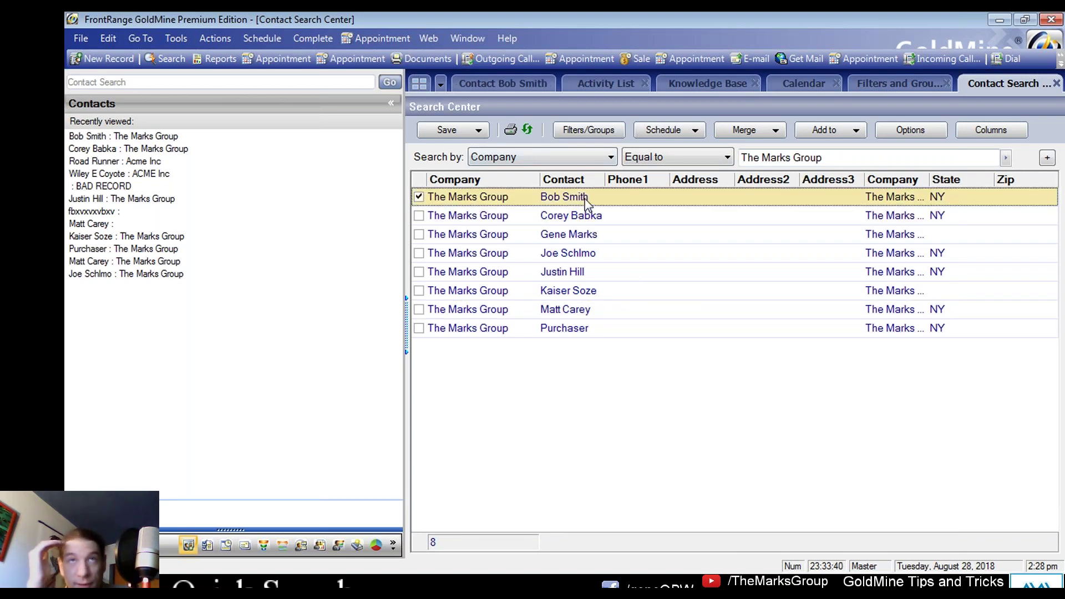
Close and reopen the Search Center, and examine the fields available for searching contacts
click(1056, 83)
click(178, 57)
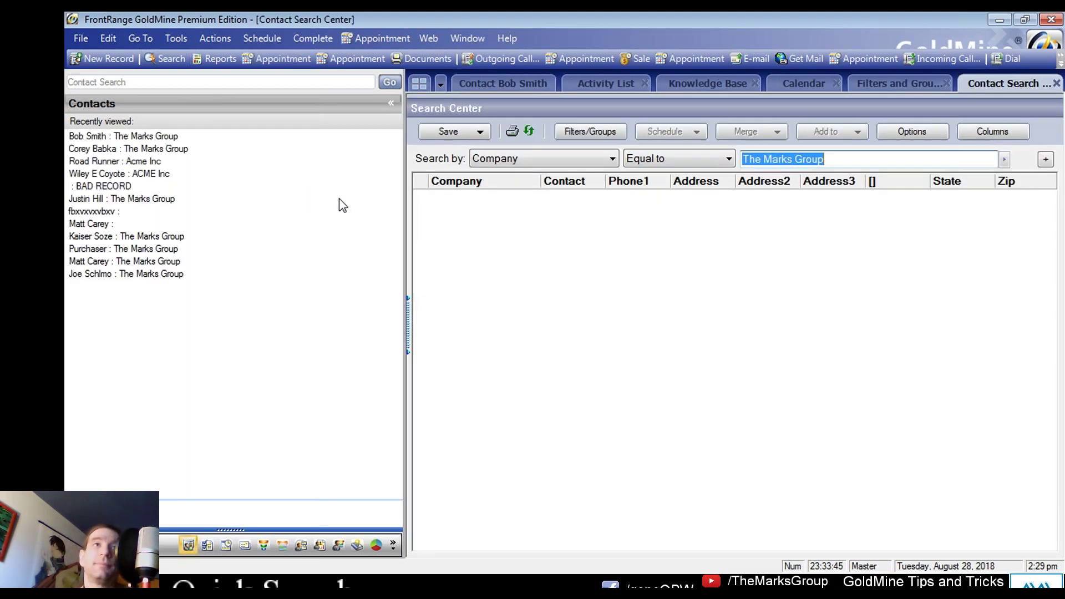
click(546, 160)
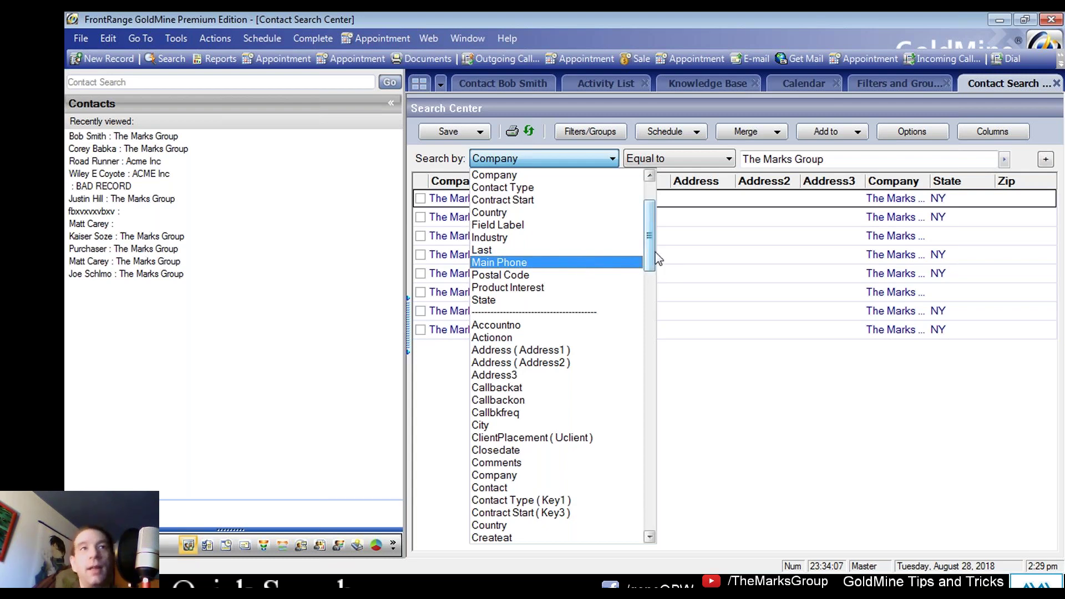
drag(649, 258, 652, 325)
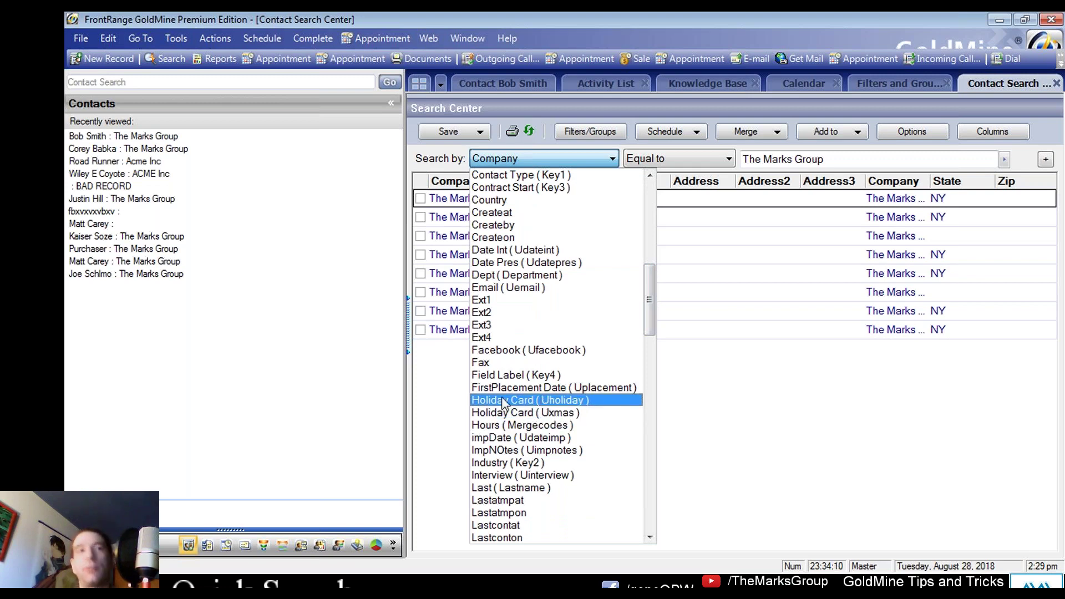
drag(651, 329, 649, 372)
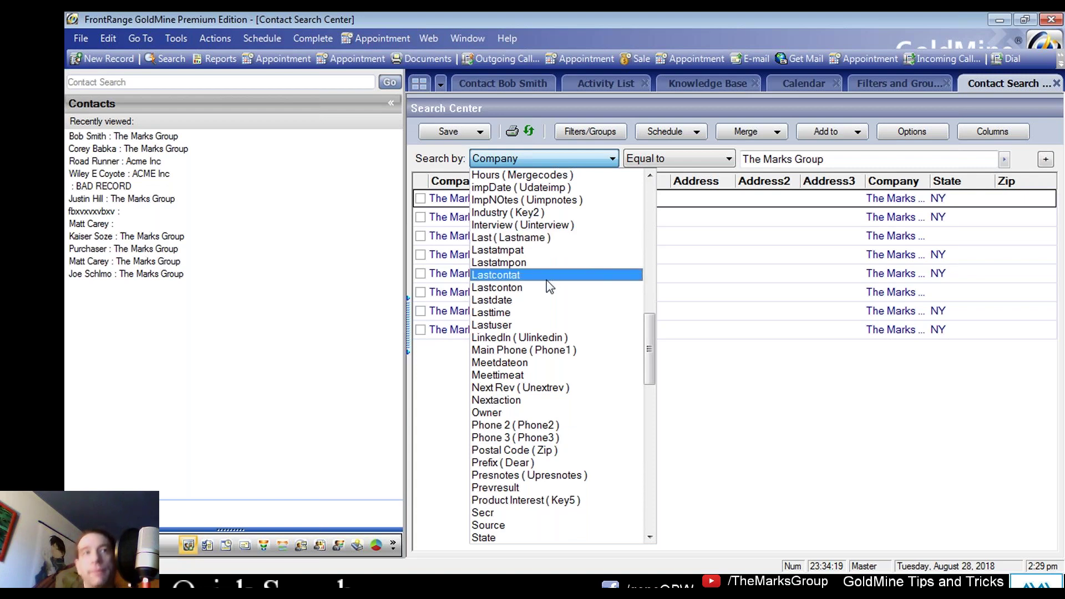
click(900, 467)
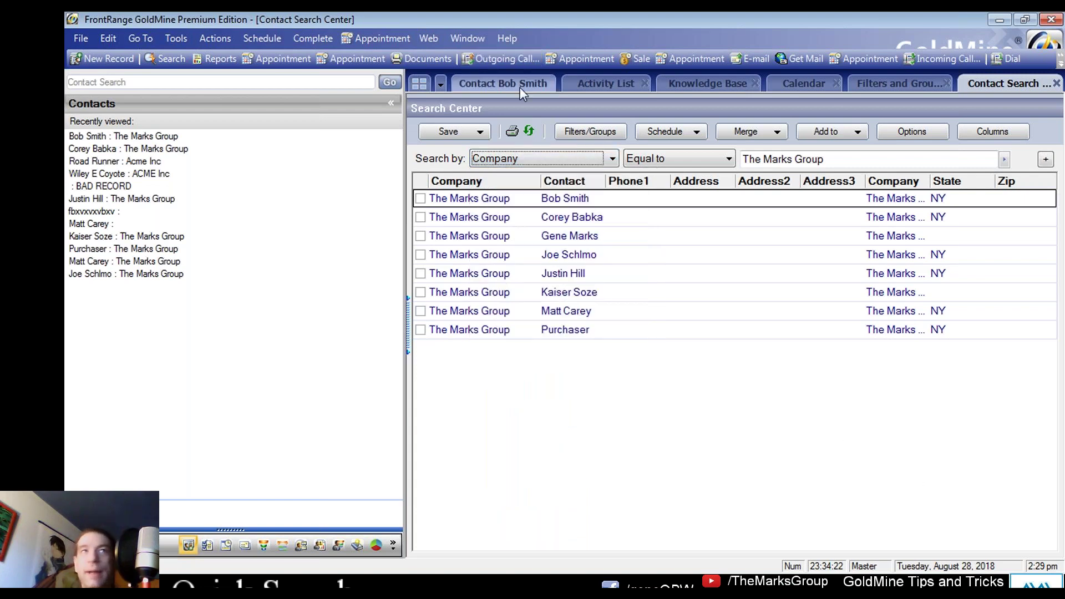
click(541, 159)
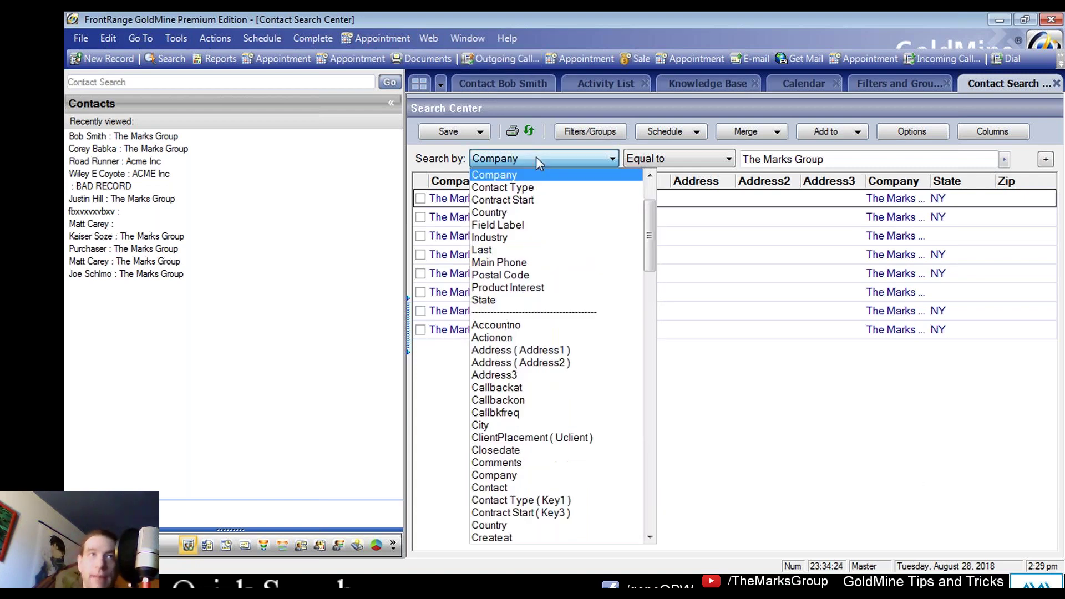
click(563, 155)
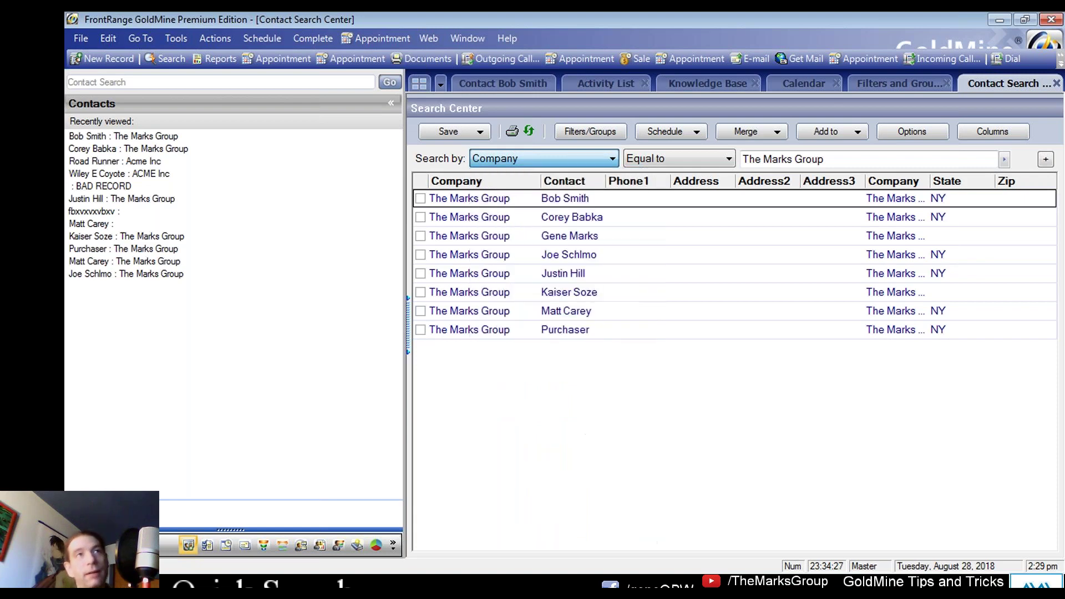
Open a contact search from the contact record's Postal Code field and examine the list of search fields
click(515, 84)
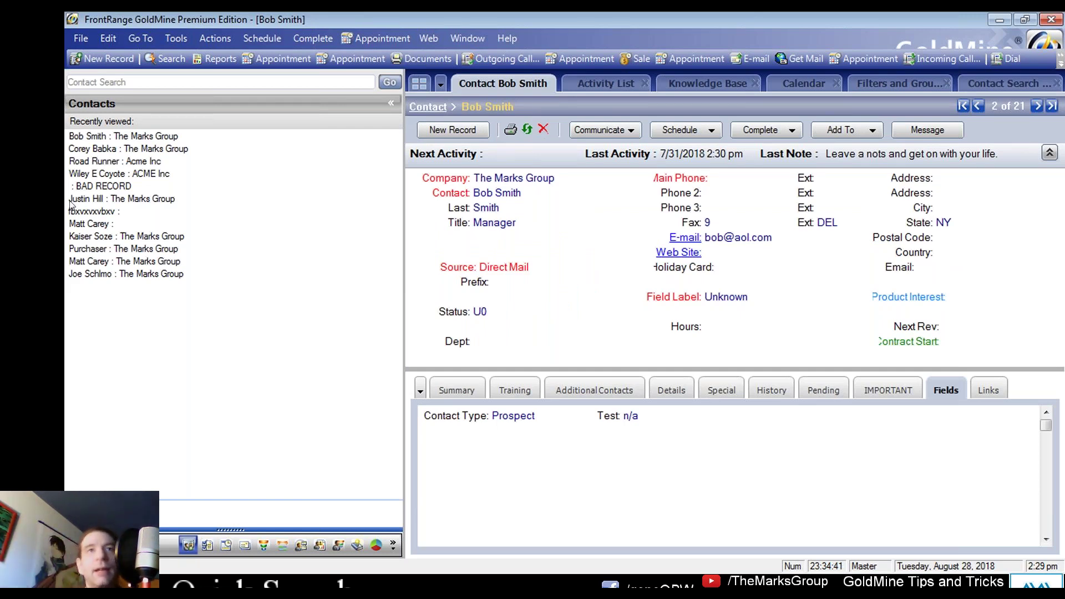
click(942, 239)
click(897, 238)
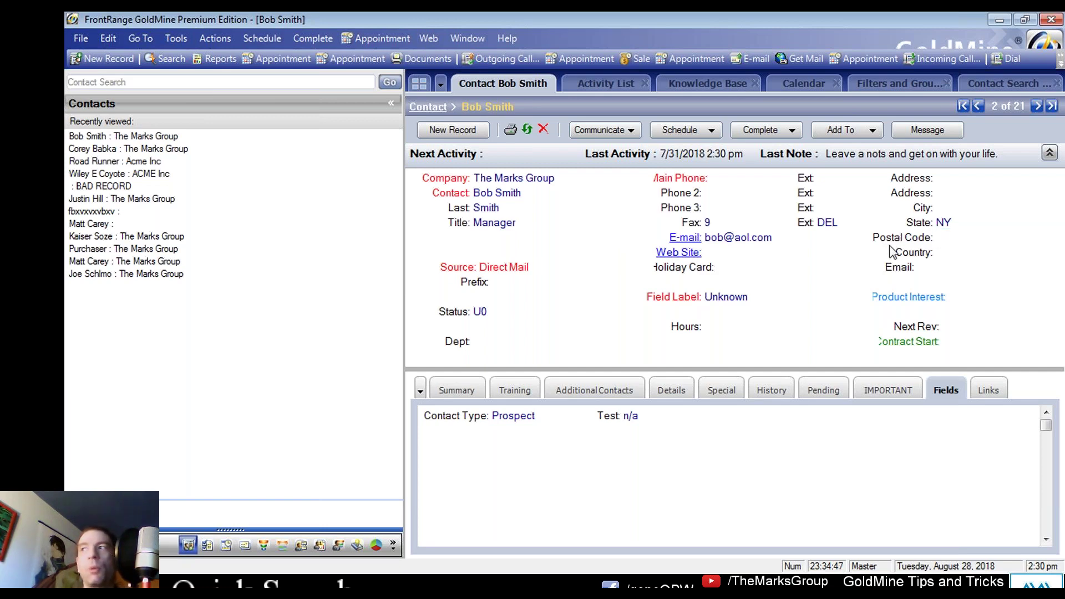
double_click(889, 239)
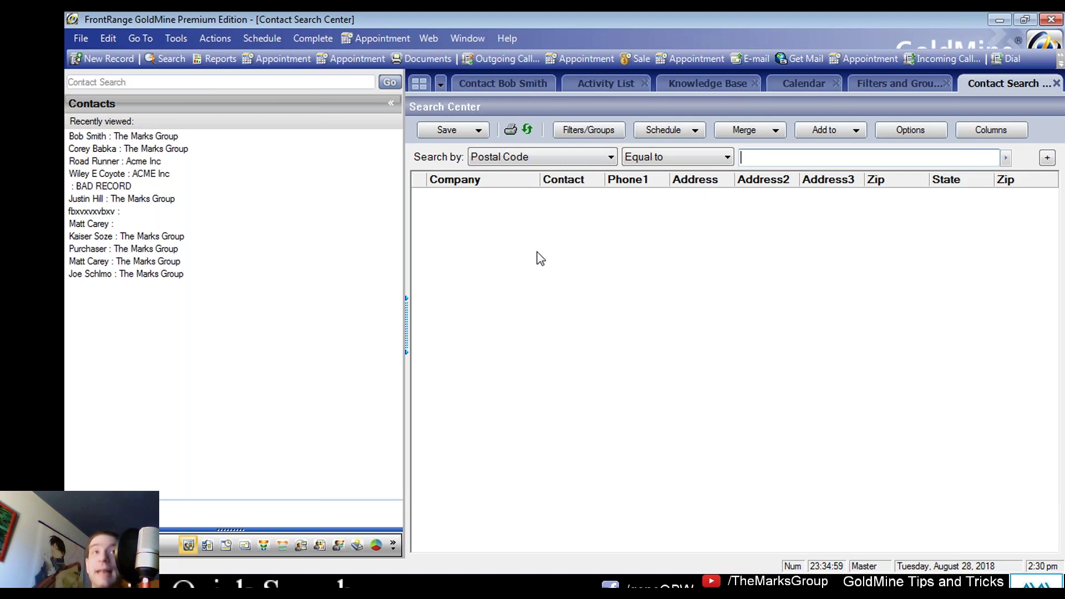
click(573, 158)
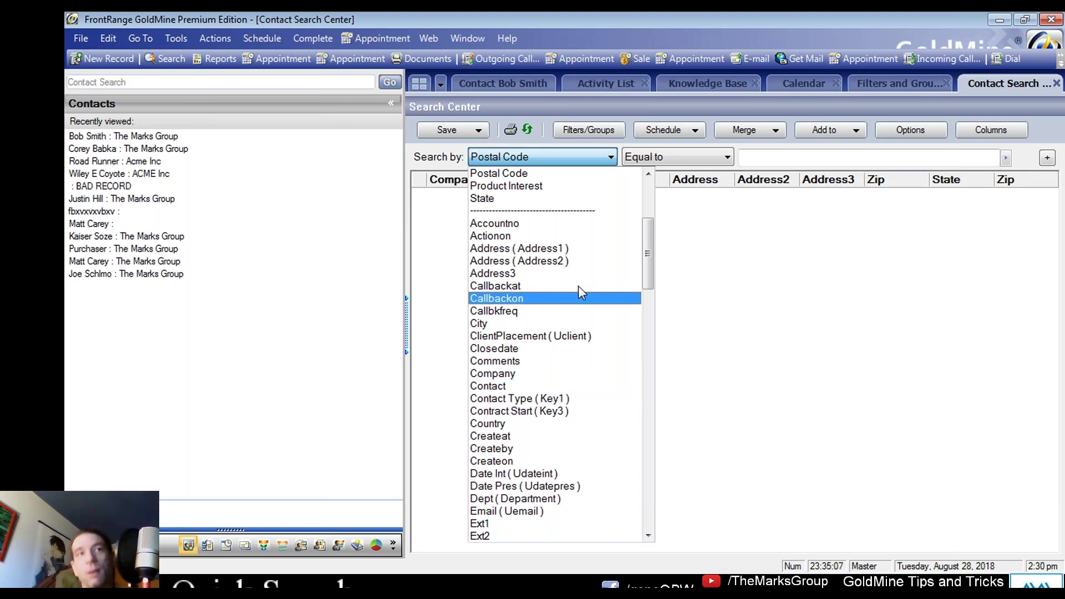
click(507, 81)
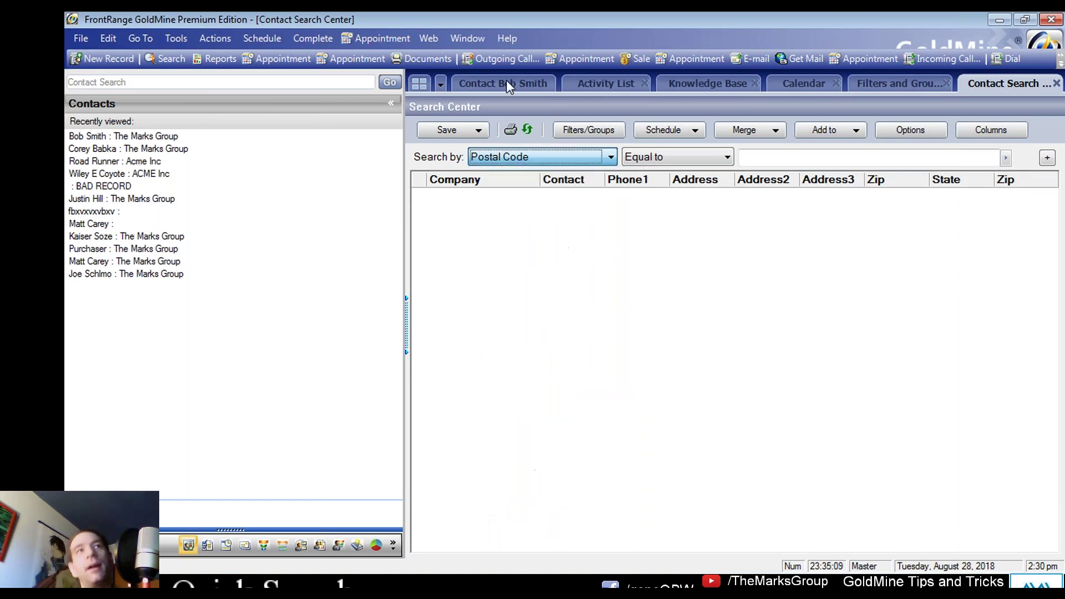
Look up contacts from the contact record's Last field and return to the record
click(501, 82)
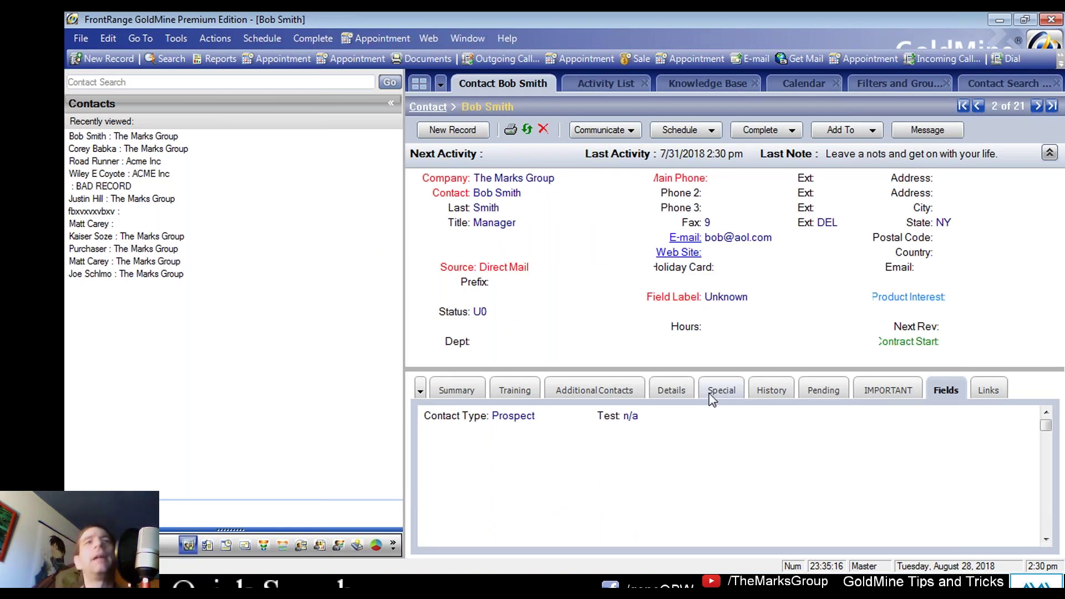
double_click(454, 217)
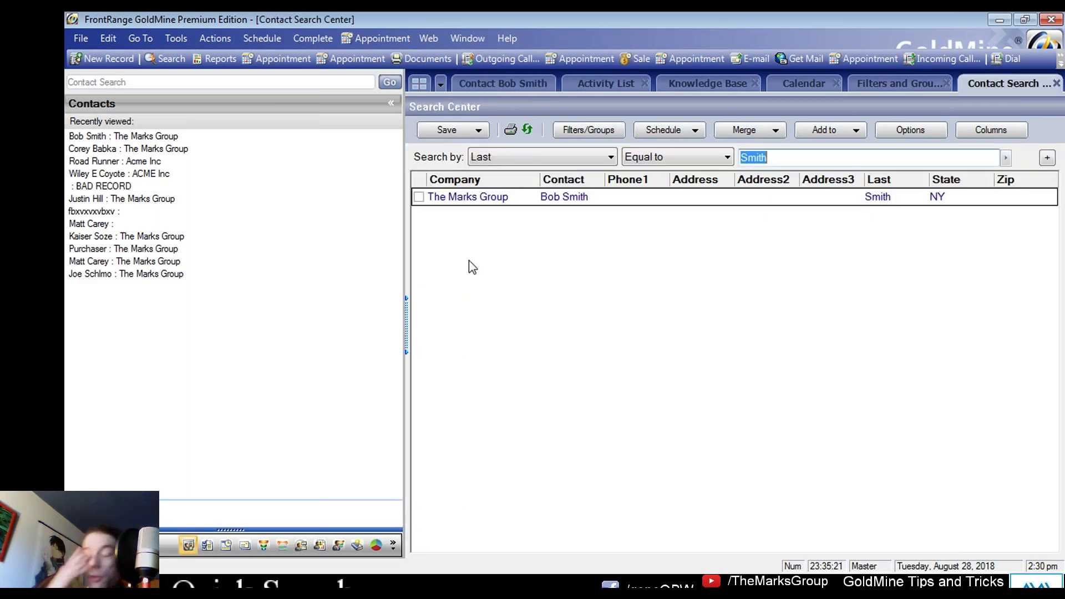
click(503, 84)
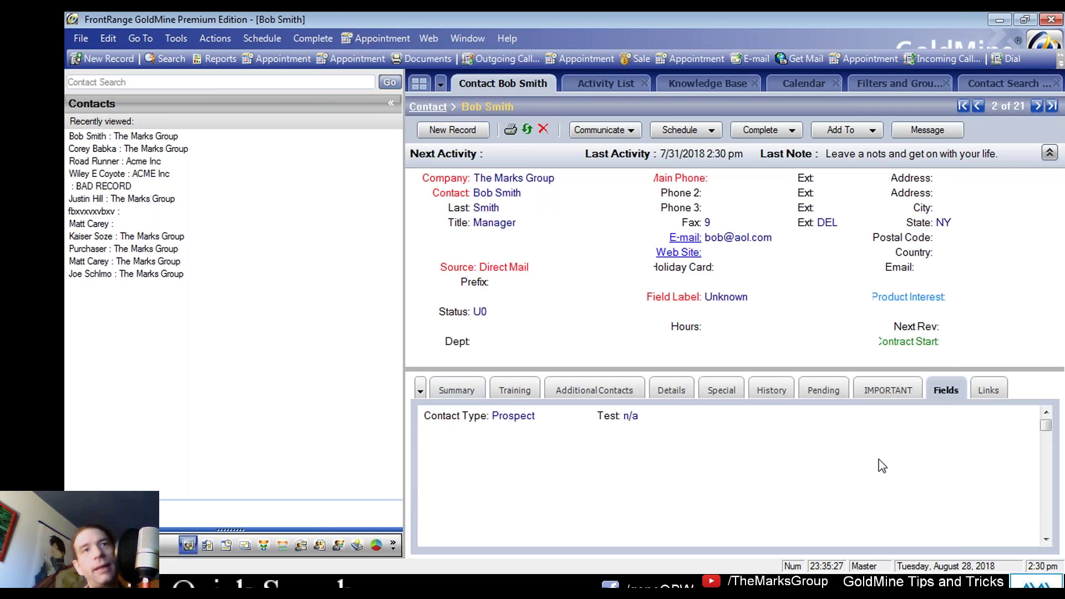
Switch the record's custom fields view through the Training, Pipeline and Special Fields screens
right_click(544, 454)
click(578, 310)
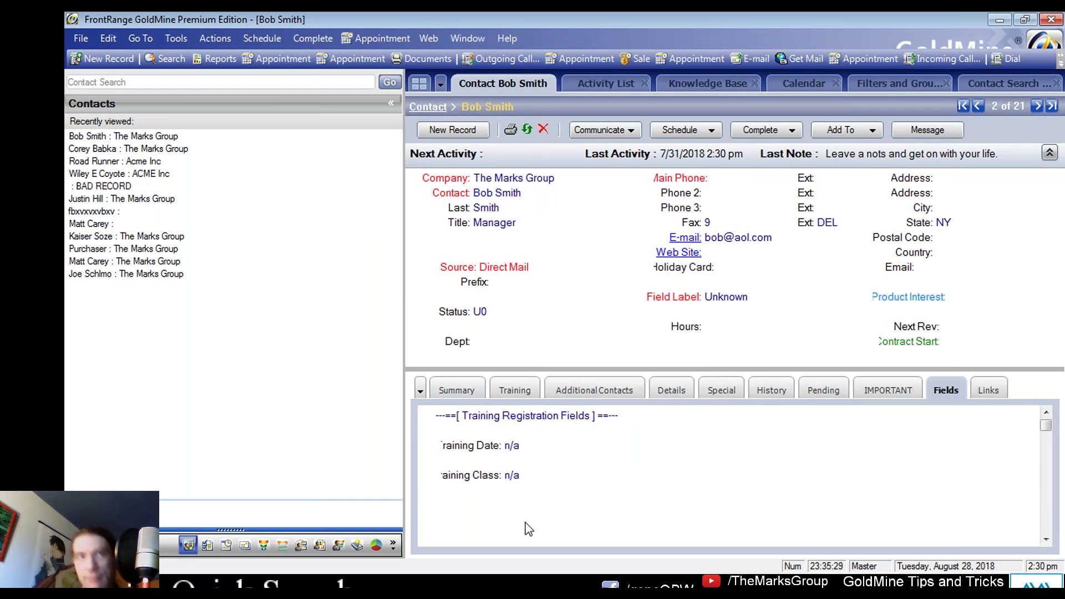
right_click(599, 521)
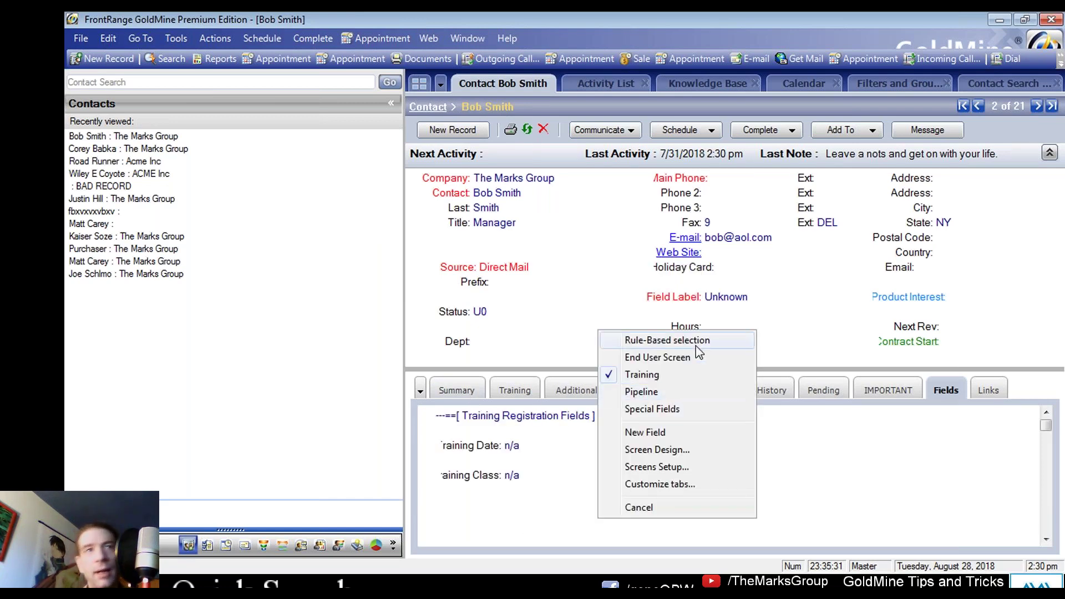
click(633, 392)
right_click(529, 507)
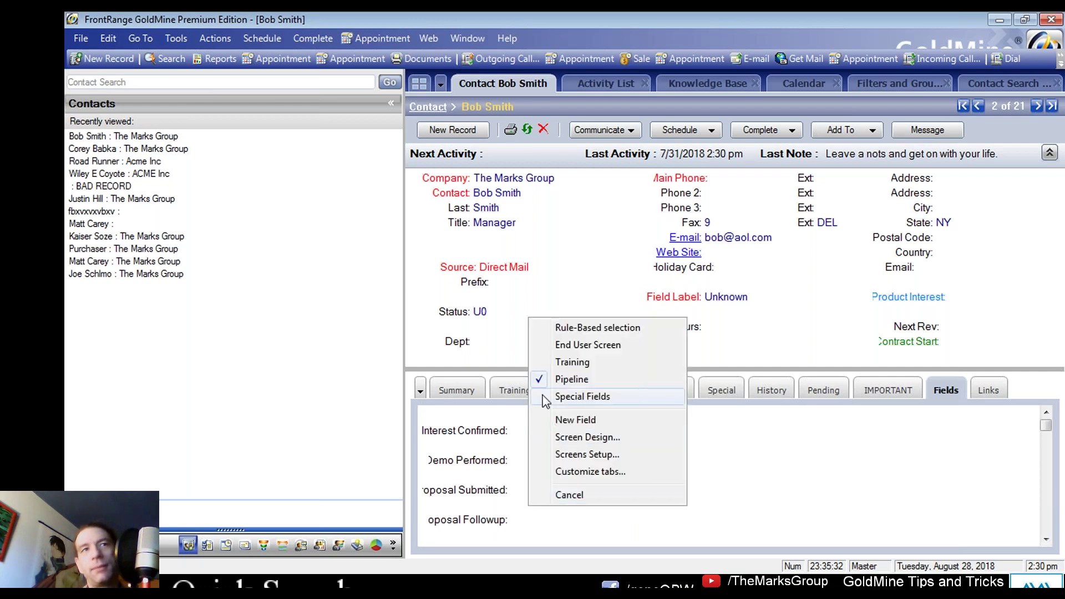
click(571, 394)
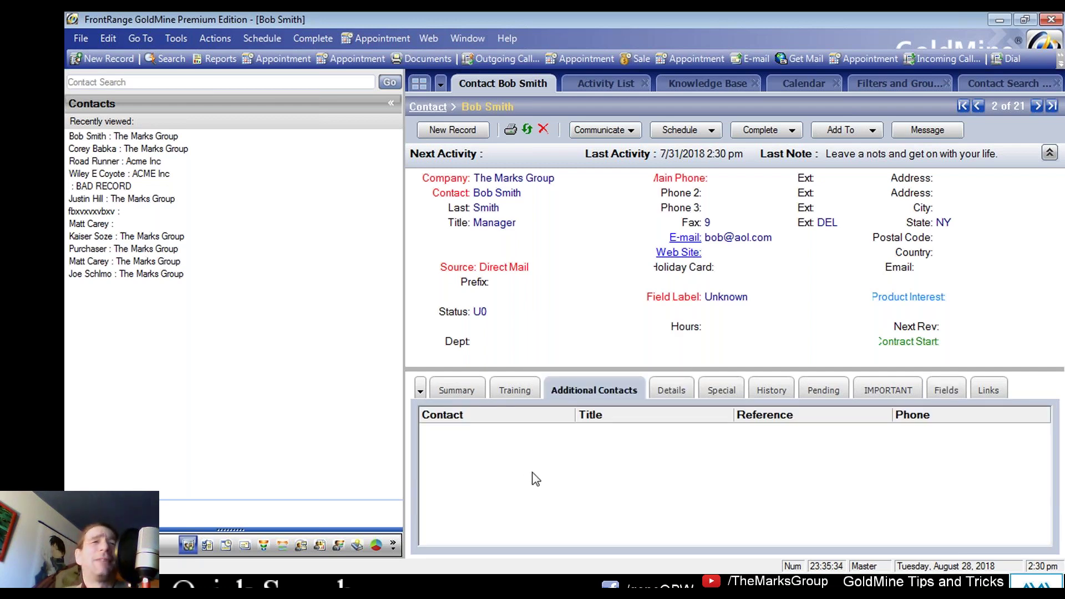
Show the Pipeline screen of the record's custom fields and open a contact search from its Interest Confirmed field
click(938, 392)
right_click(619, 523)
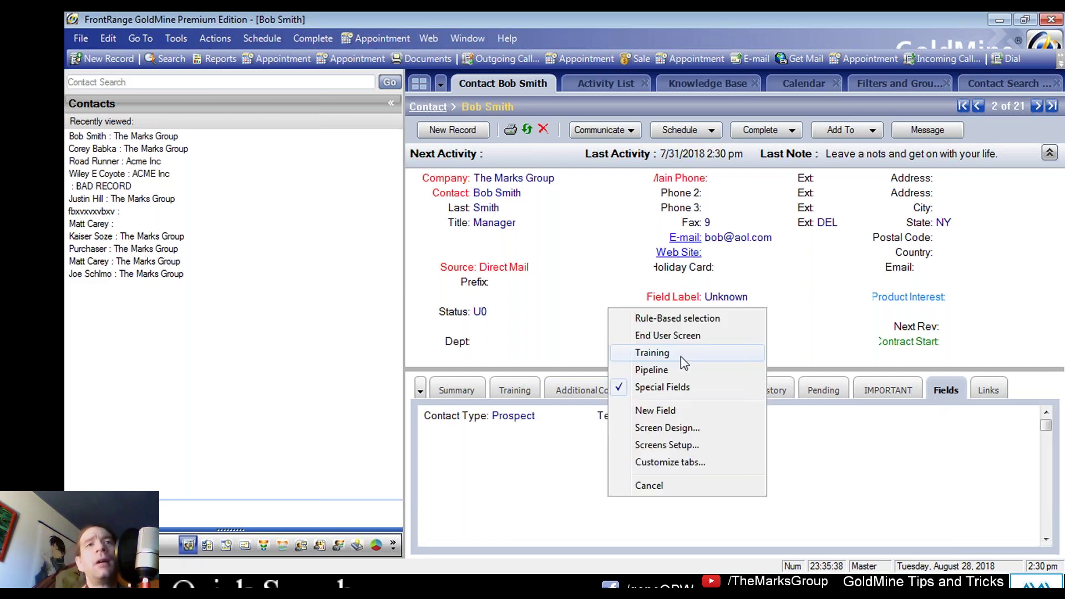
click(680, 356)
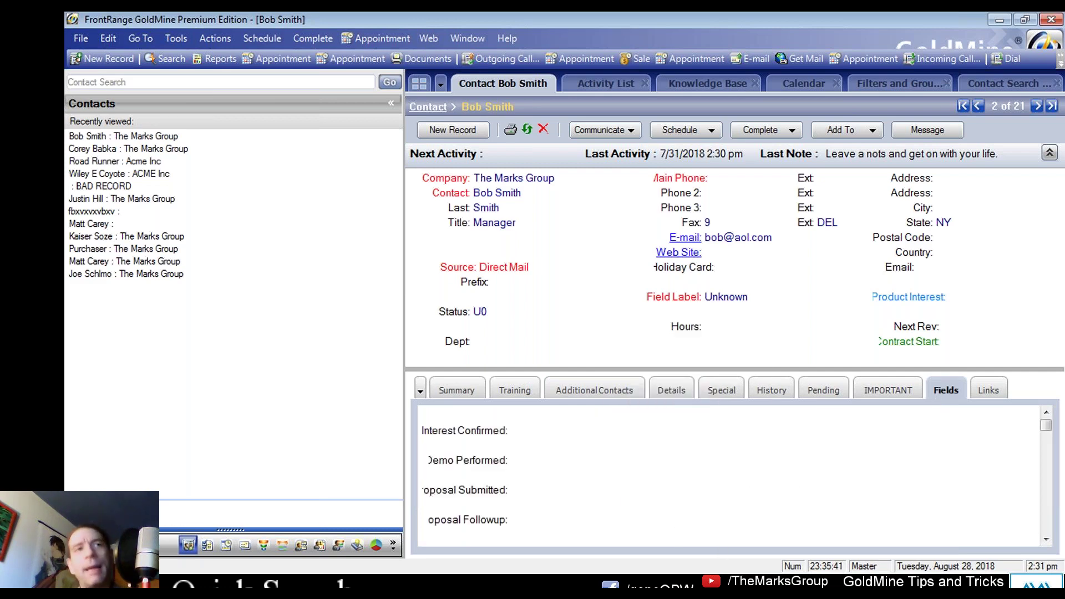
click(521, 432)
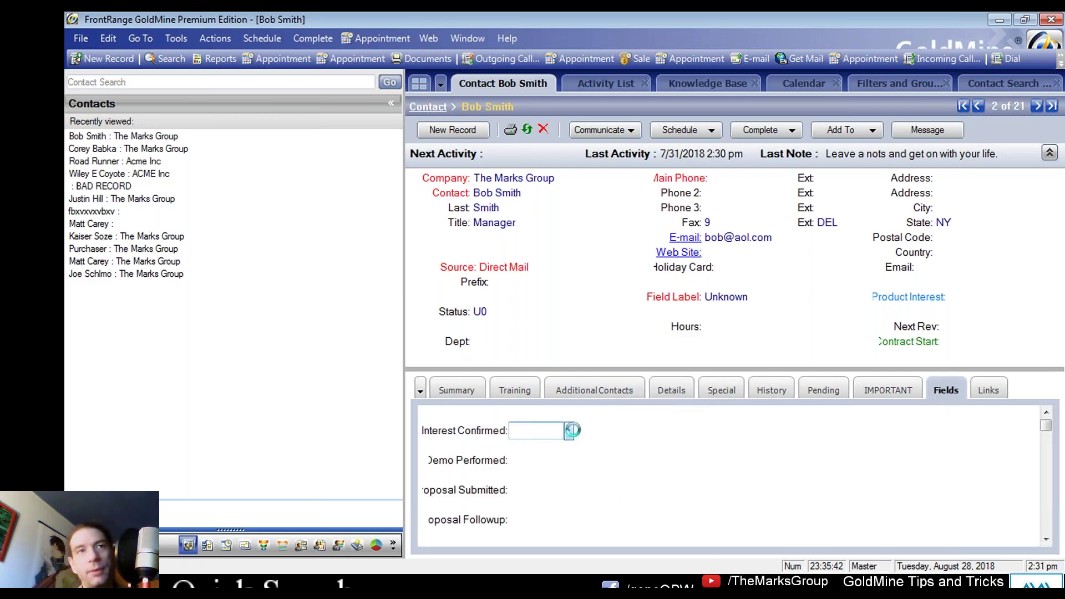
click(570, 431)
key(Escape)
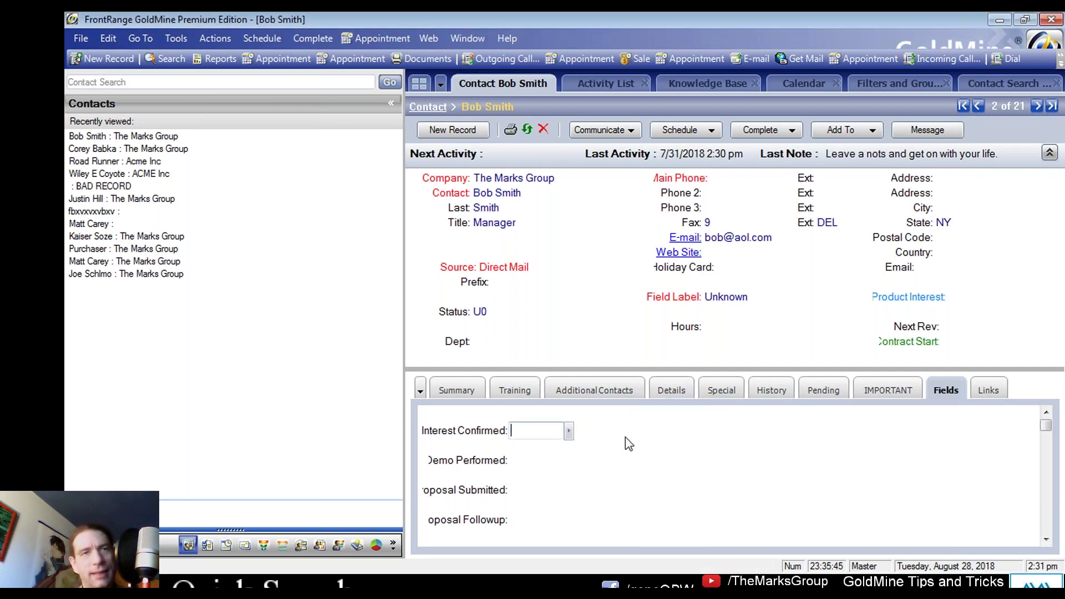
double_click(472, 432)
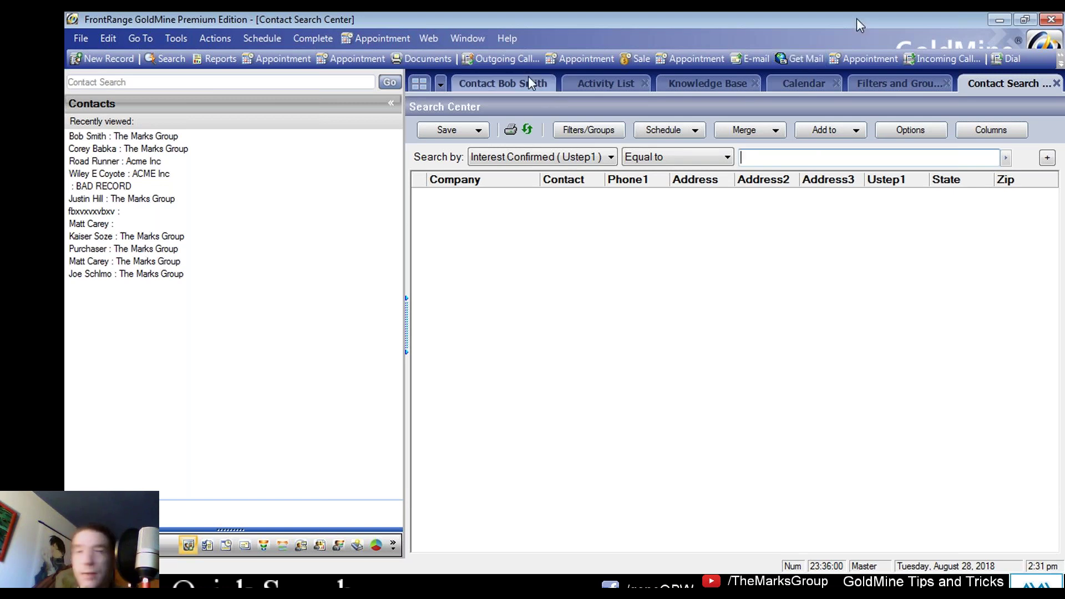
Check the contact record, return to the Interest Confirmed search, and examine the custom fields in the list of search fields
click(481, 82)
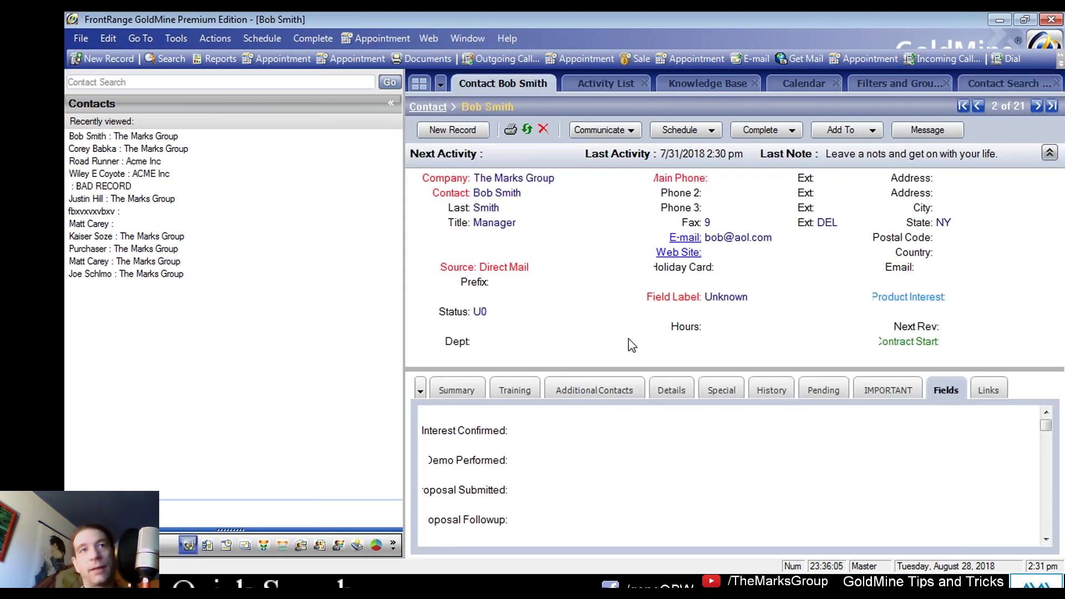
click(991, 82)
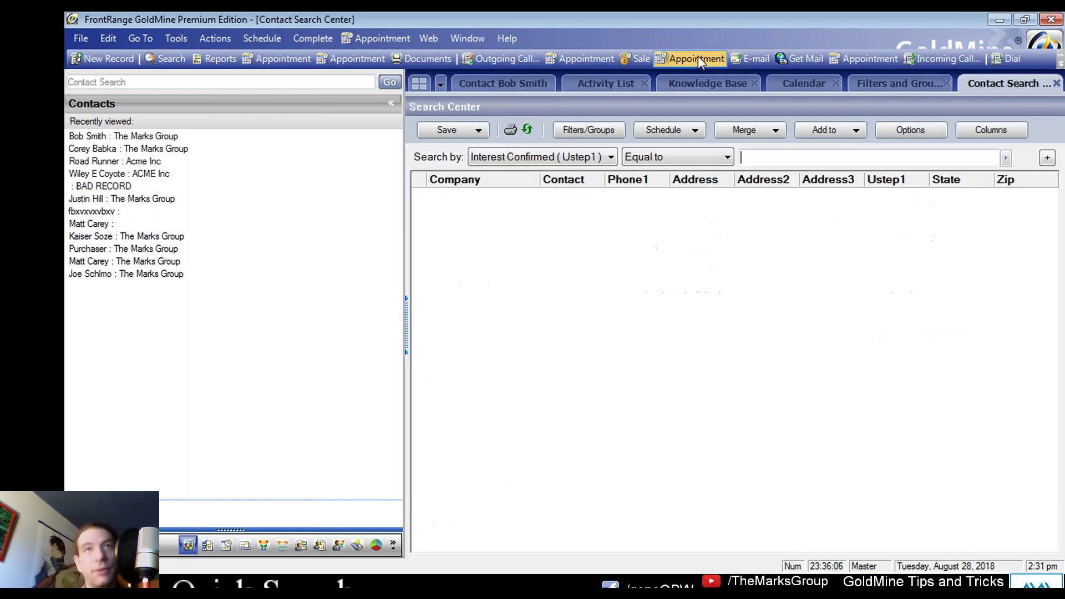
click(582, 156)
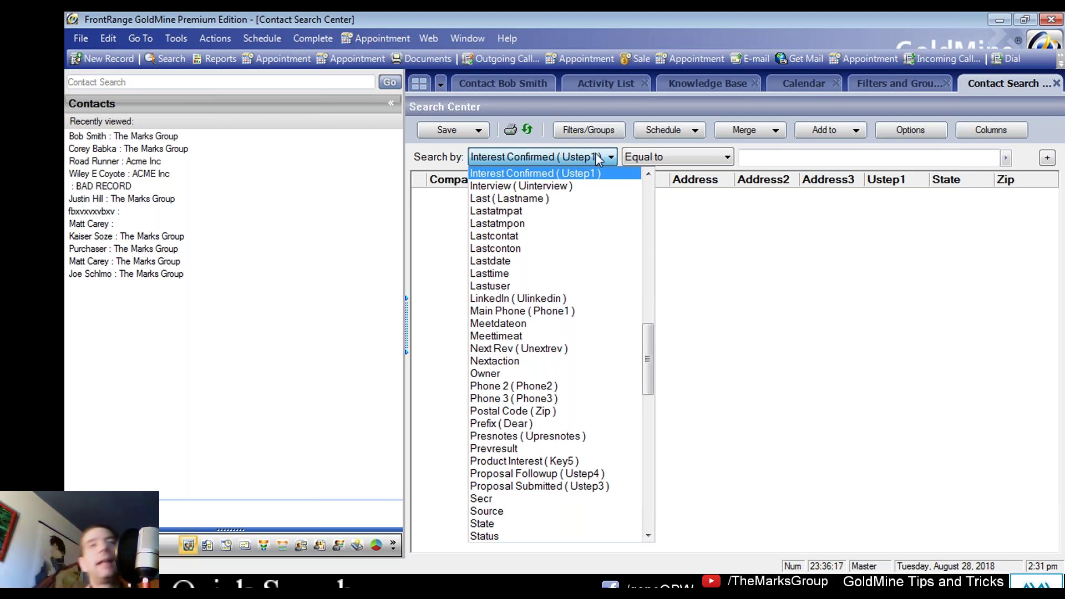
scroll(549, 460, down, 3)
scroll(546, 458, down, 3)
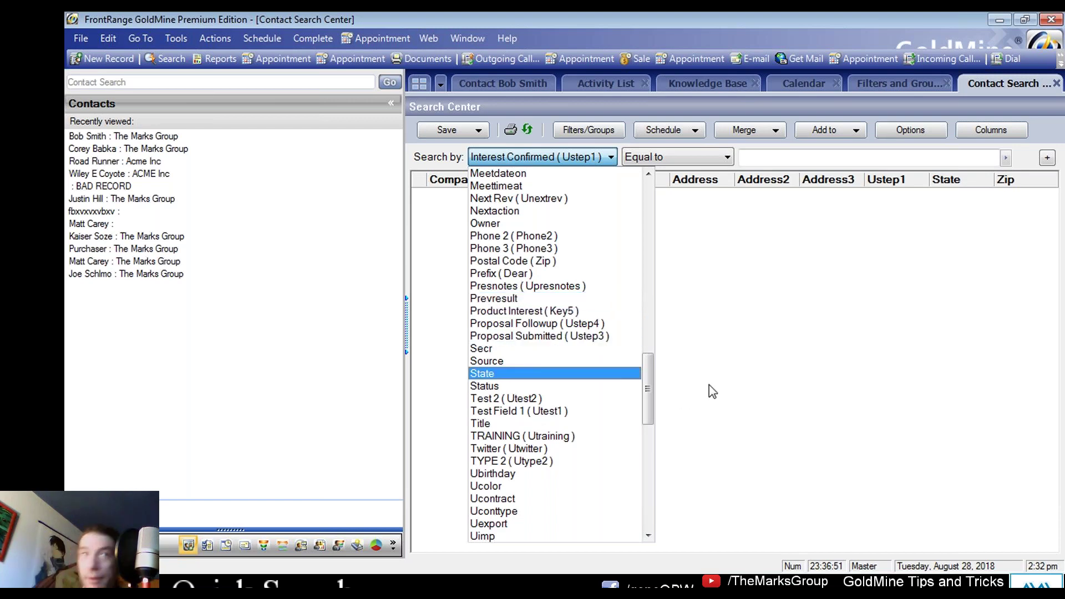
click(684, 400)
Open a contact search from the record's Proposal Submitted field and add three more AND condition rows
click(503, 83)
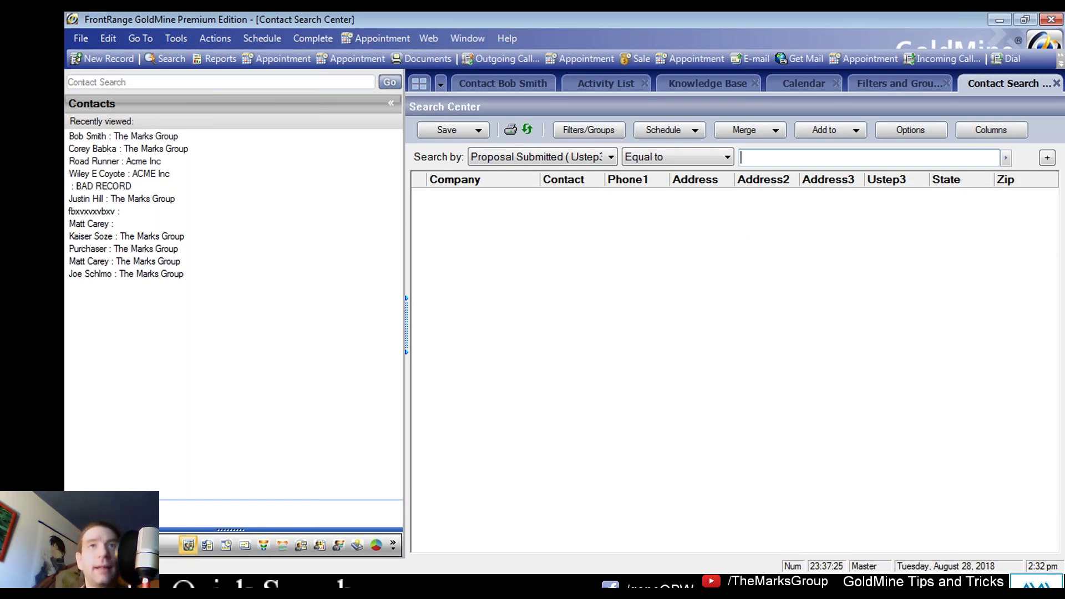
click(1047, 157)
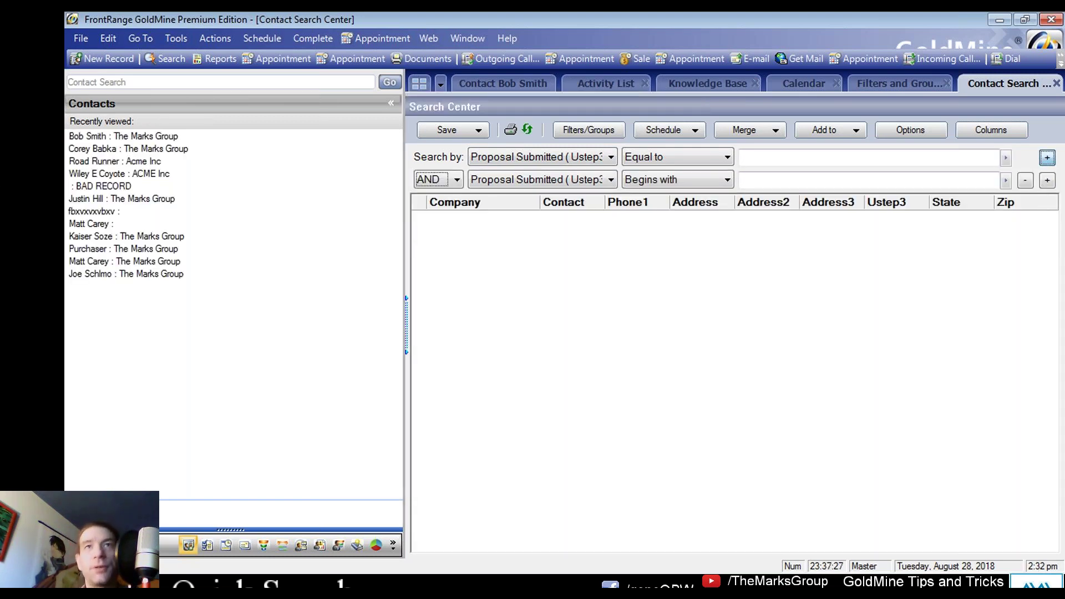
click(1047, 181)
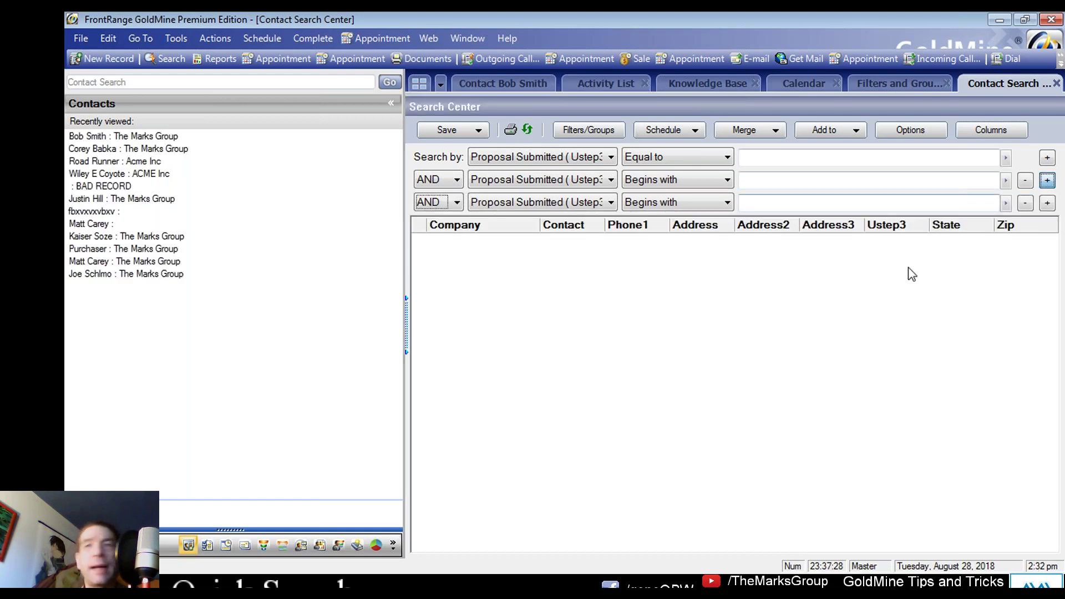
click(1047, 203)
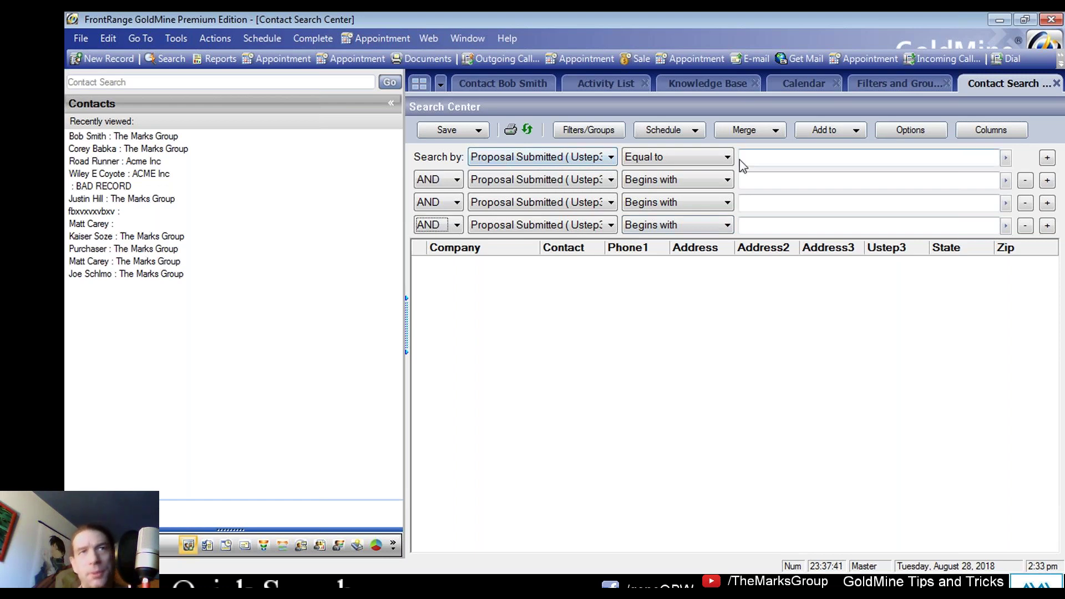
Set the first search condition to Proposal Submitted greater than 01/01/2018
click(758, 158)
text(01/01/2018)
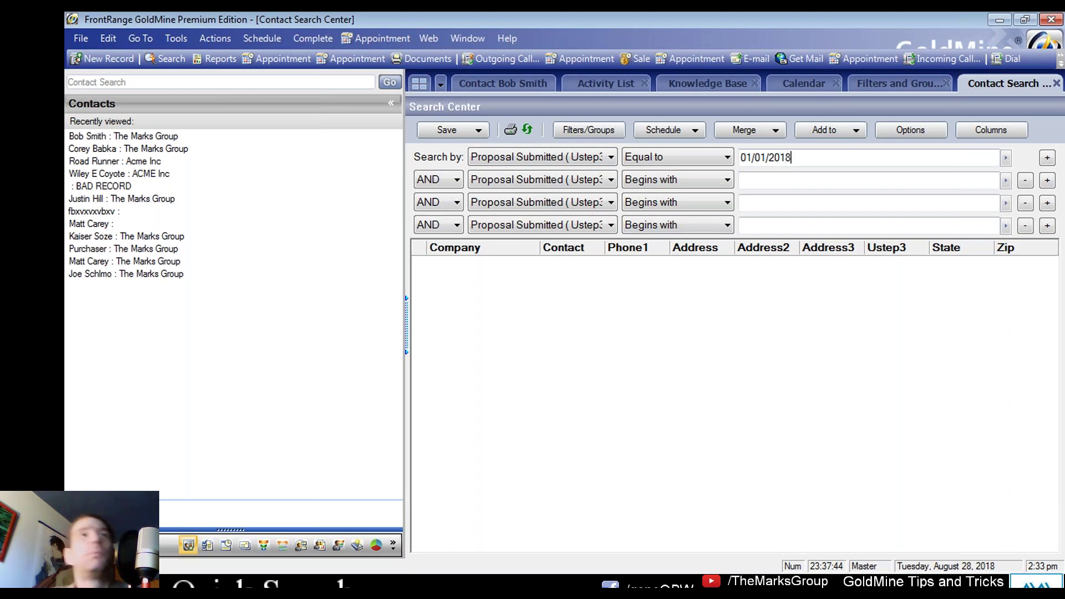
click(690, 161)
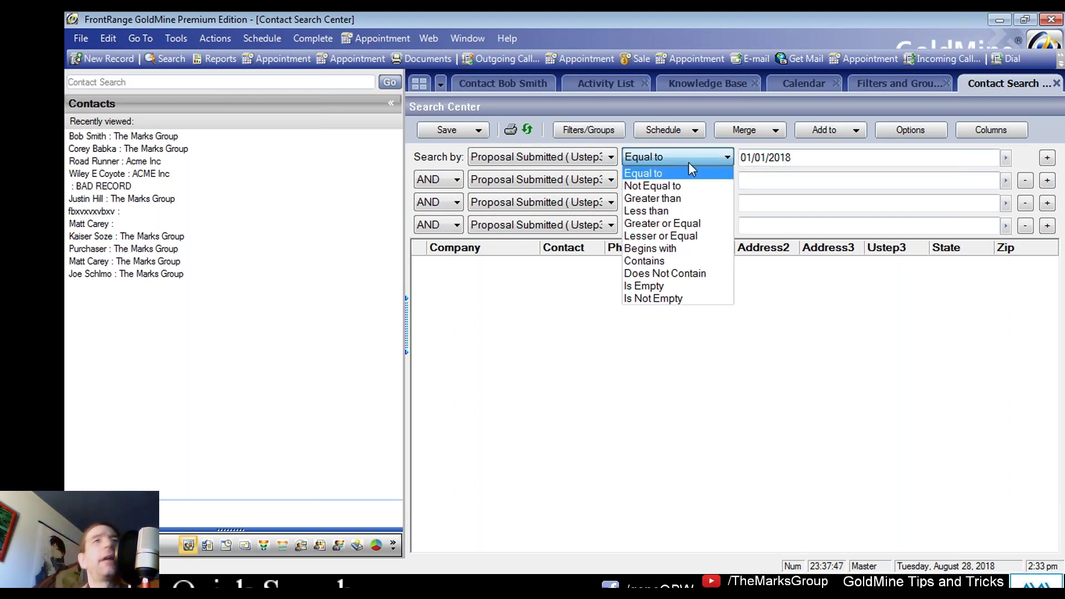
click(658, 198)
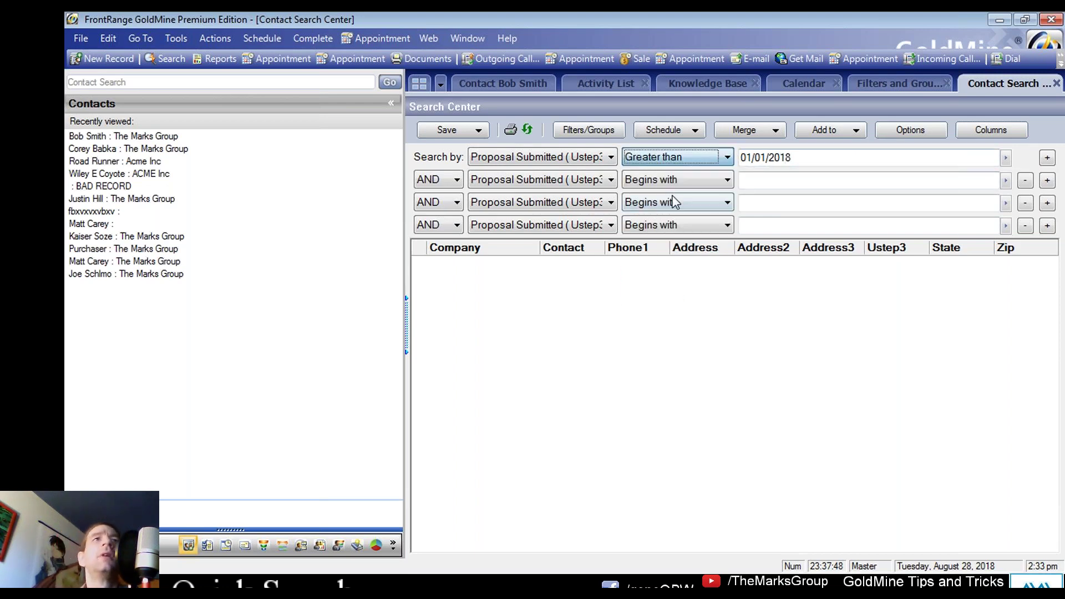
Set the second search condition to Source begins with Internet, taking the value from the lookup list
click(593, 181)
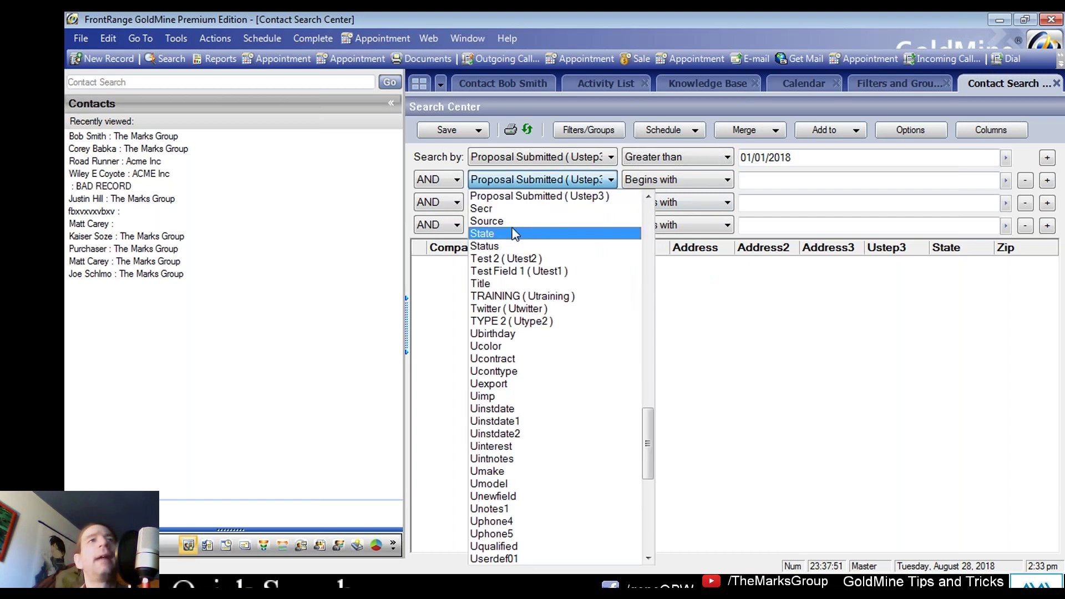
click(487, 220)
click(935, 176)
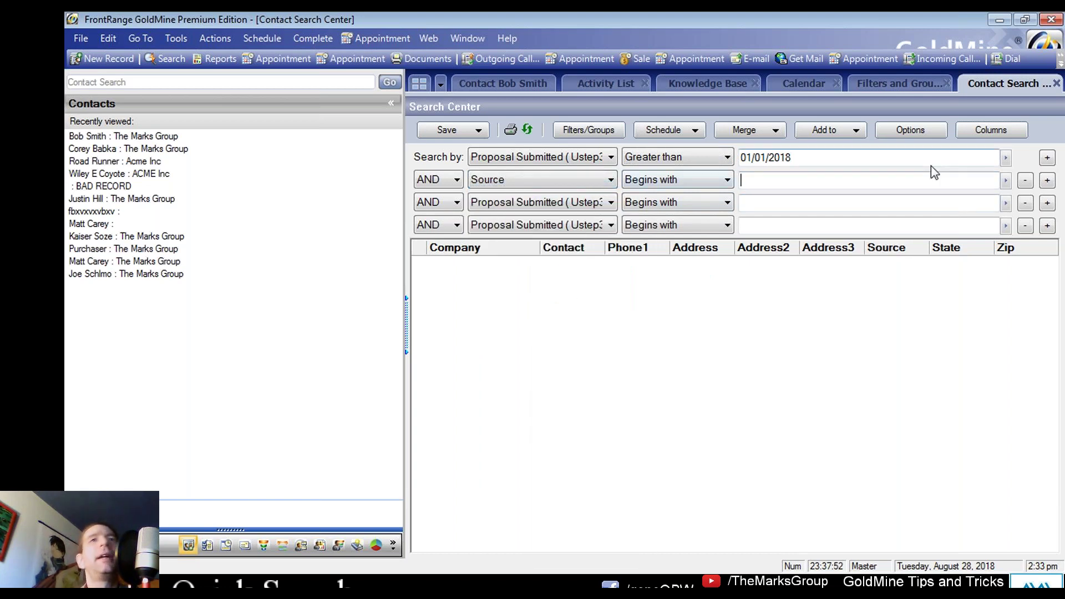
click(1006, 180)
click(799, 200)
Set the third search condition to Title begins with Big Boss and remove the empty fourth condition row
click(516, 207)
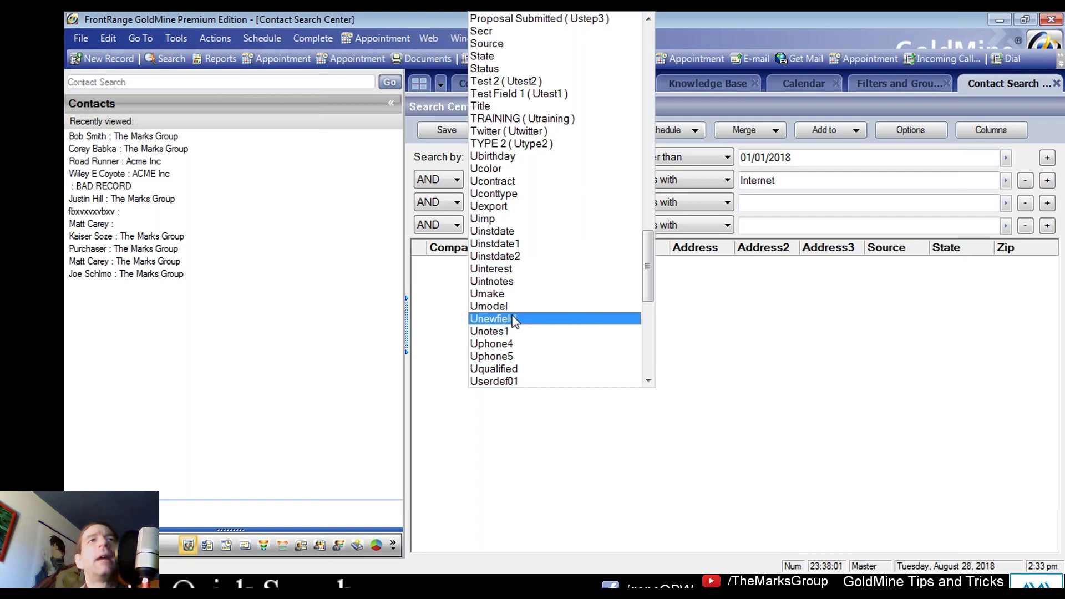
click(497, 108)
click(801, 203)
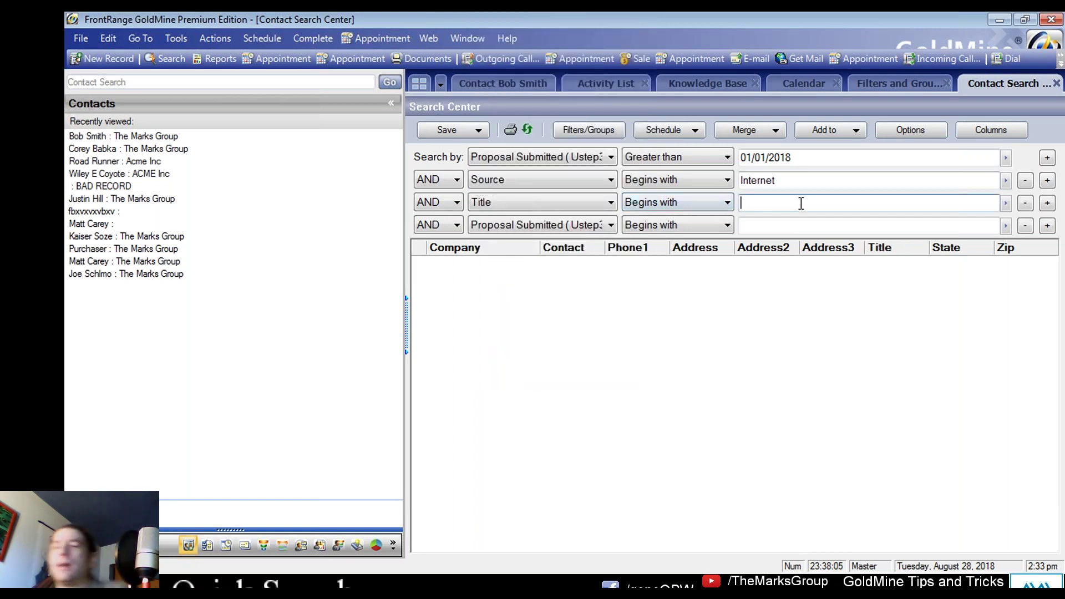
text(Big Boss)
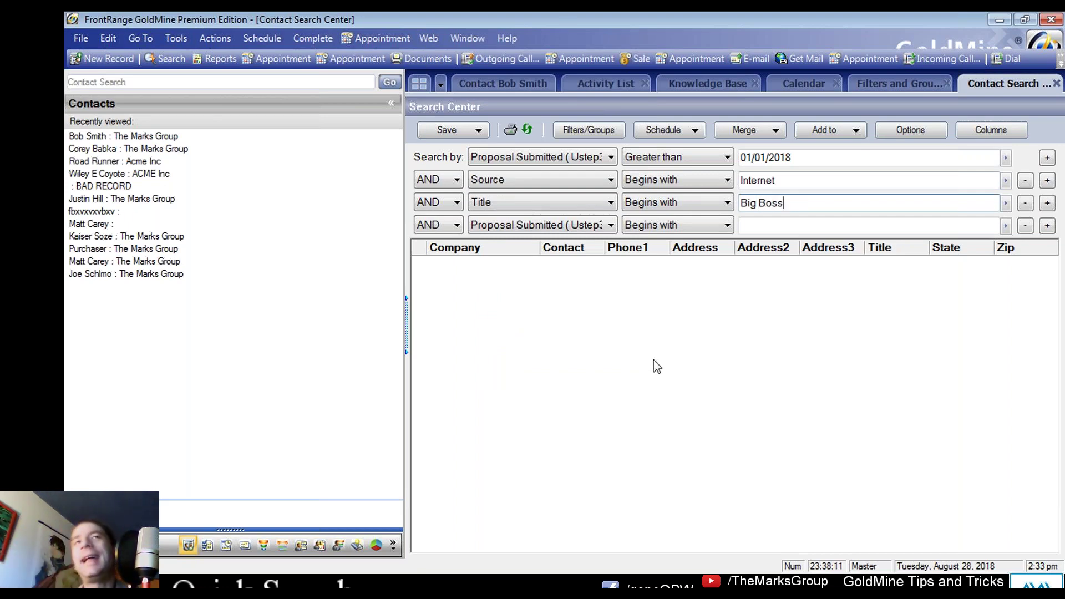
click(1025, 226)
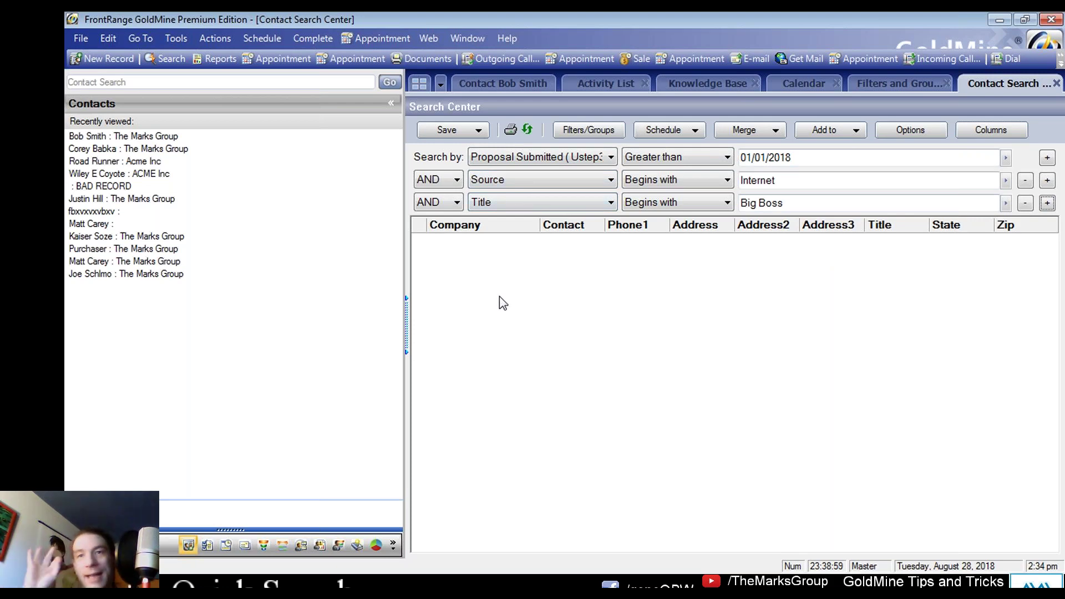
Save the search as a filter named Big Bosses from the Internet, and check the other save options
click(478, 131)
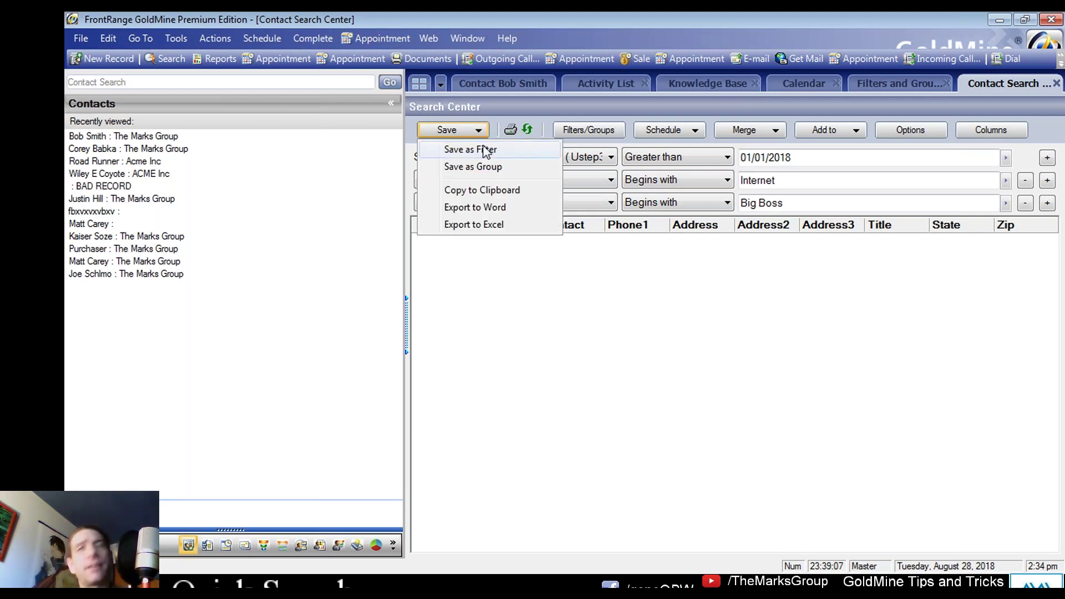
click(486, 150)
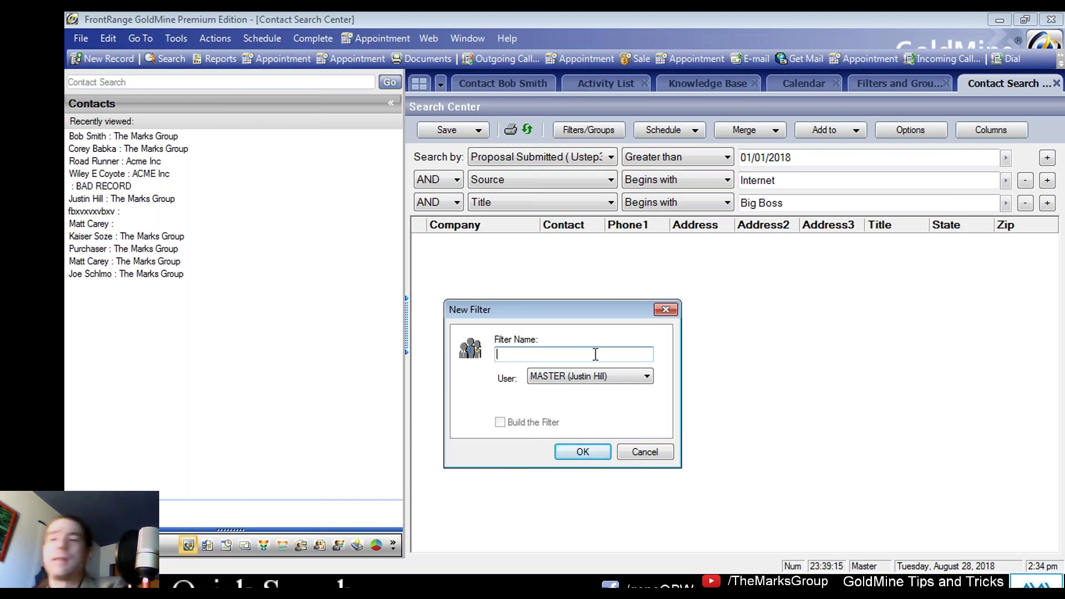
text(Big Bos)
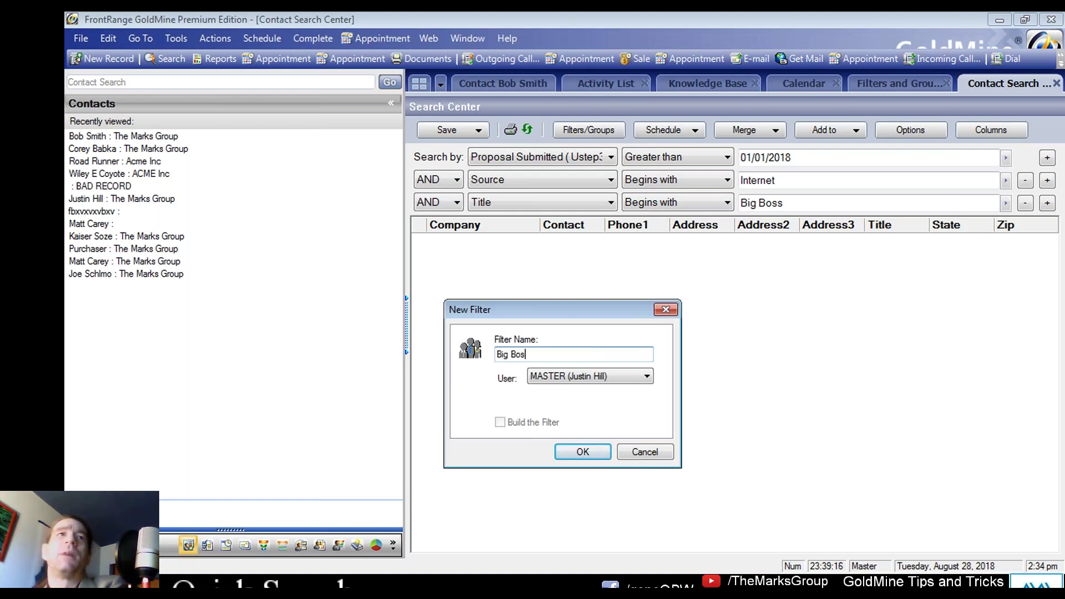
text(ses from the IN)
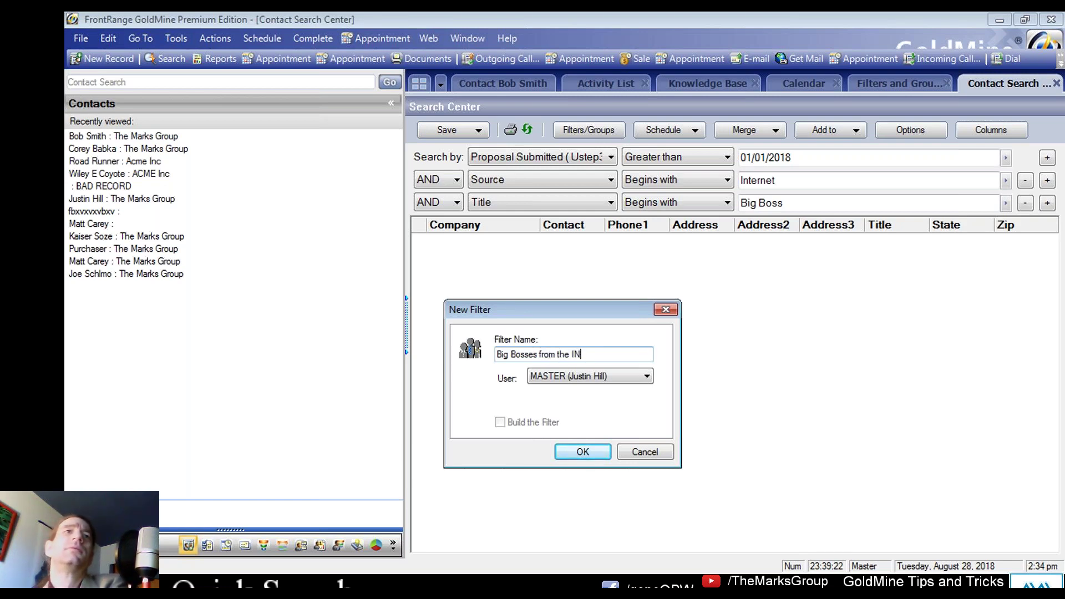
text(tternet)
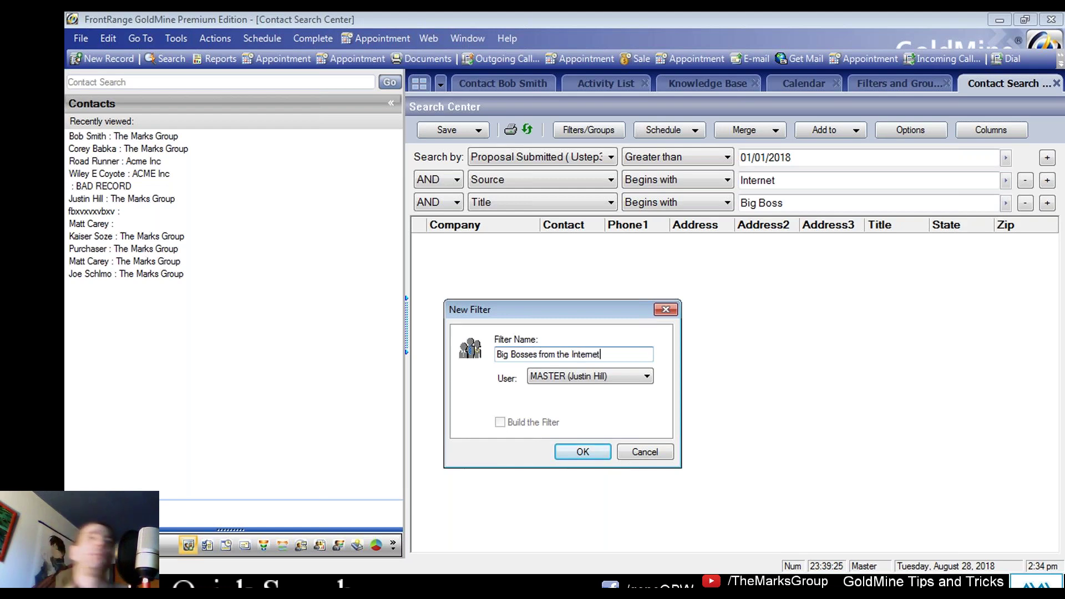
click(585, 452)
click(468, 133)
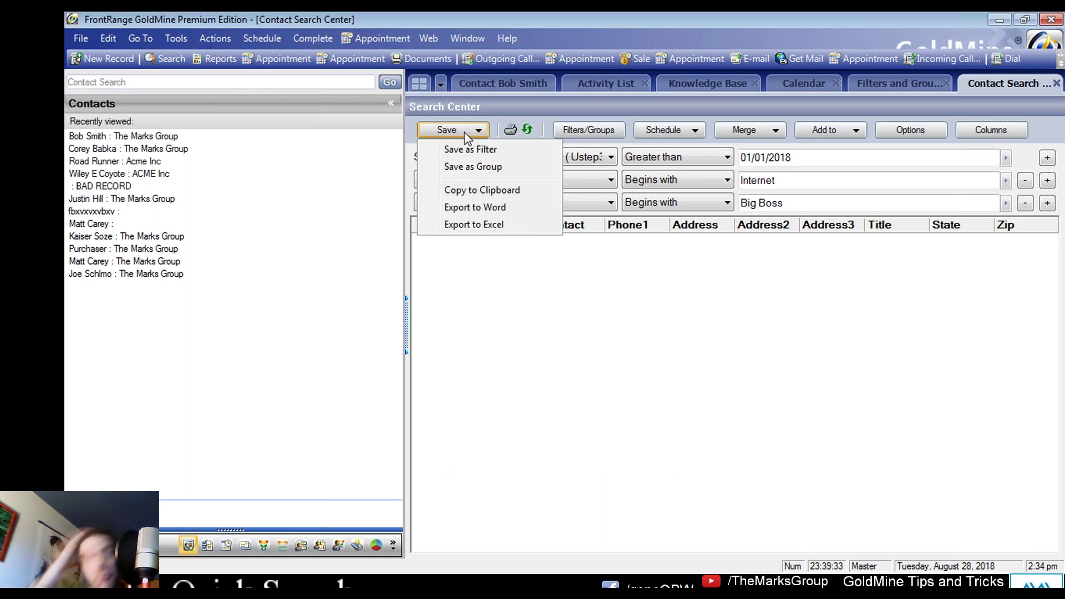
click(521, 276)
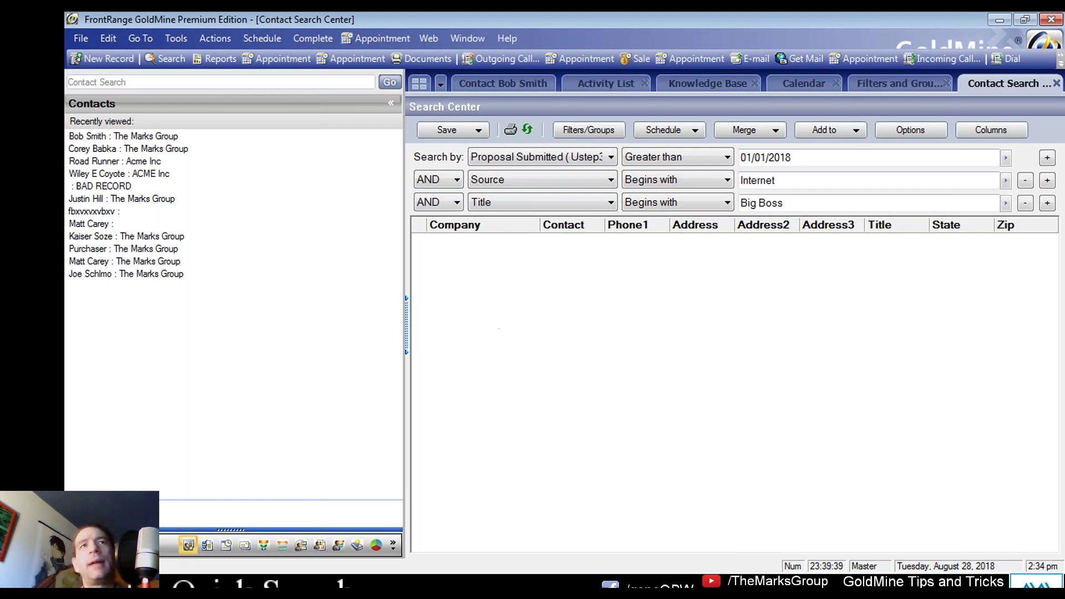
Show the filters and groups in the Search Center and expand both the Filters and Groups lists
click(611, 136)
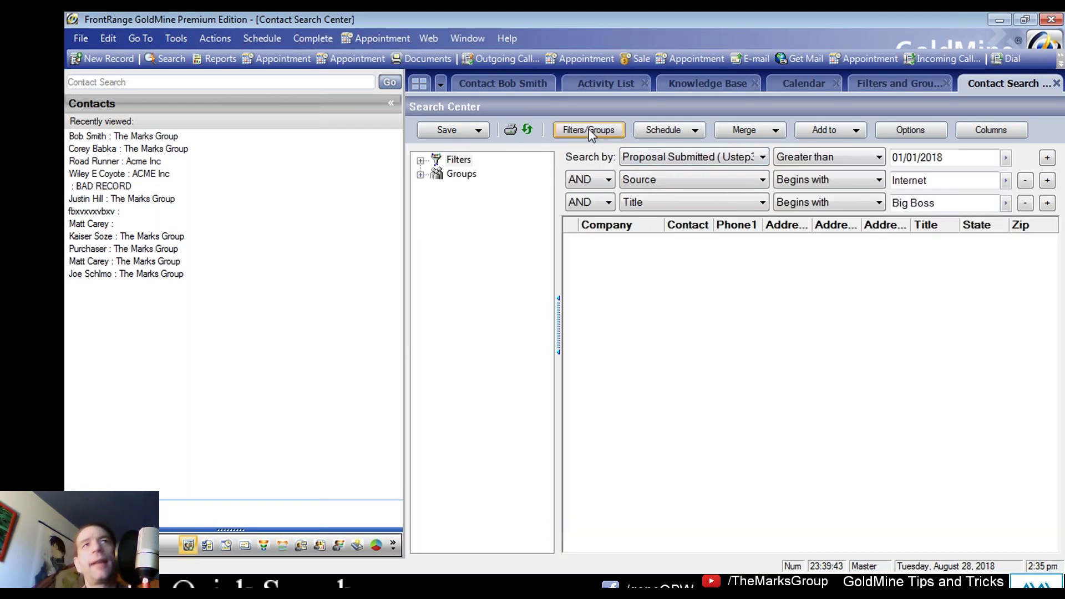
click(589, 132)
click(590, 131)
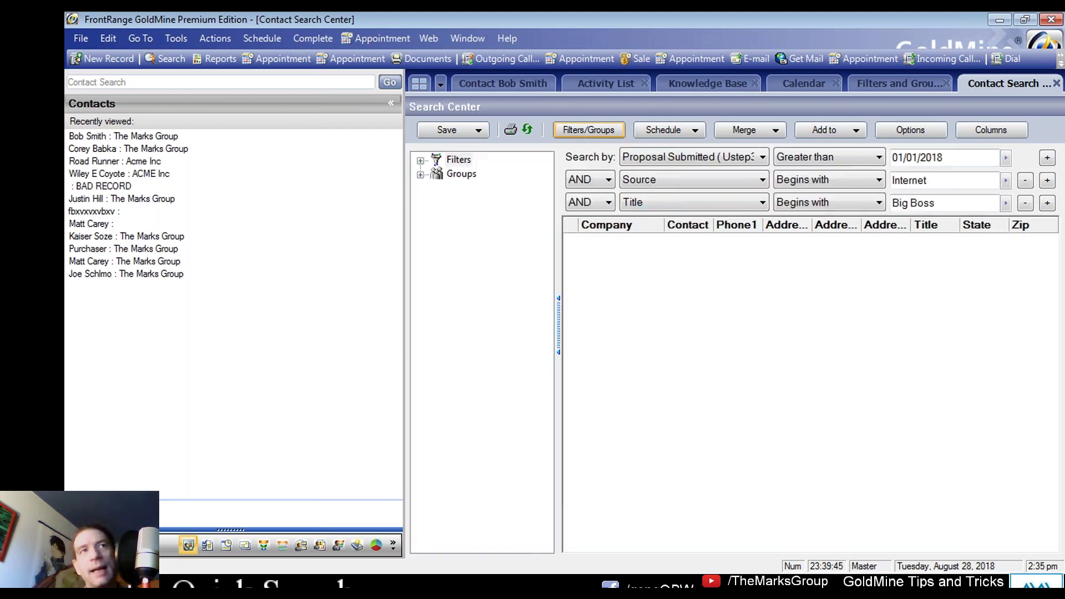
click(420, 160)
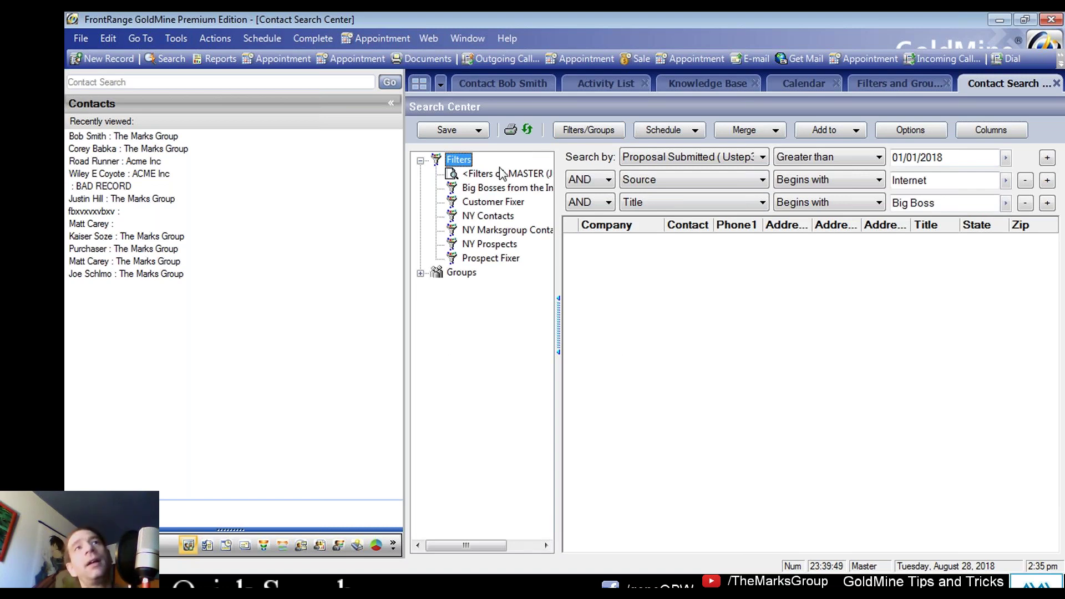
click(567, 131)
click(567, 131)
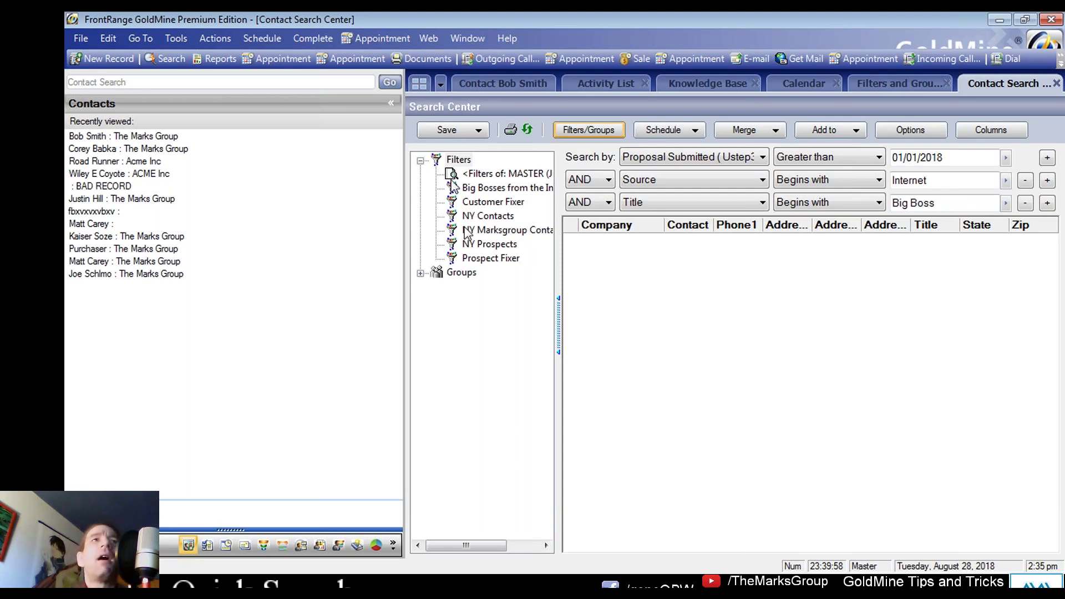
click(420, 273)
click(420, 273)
click(421, 273)
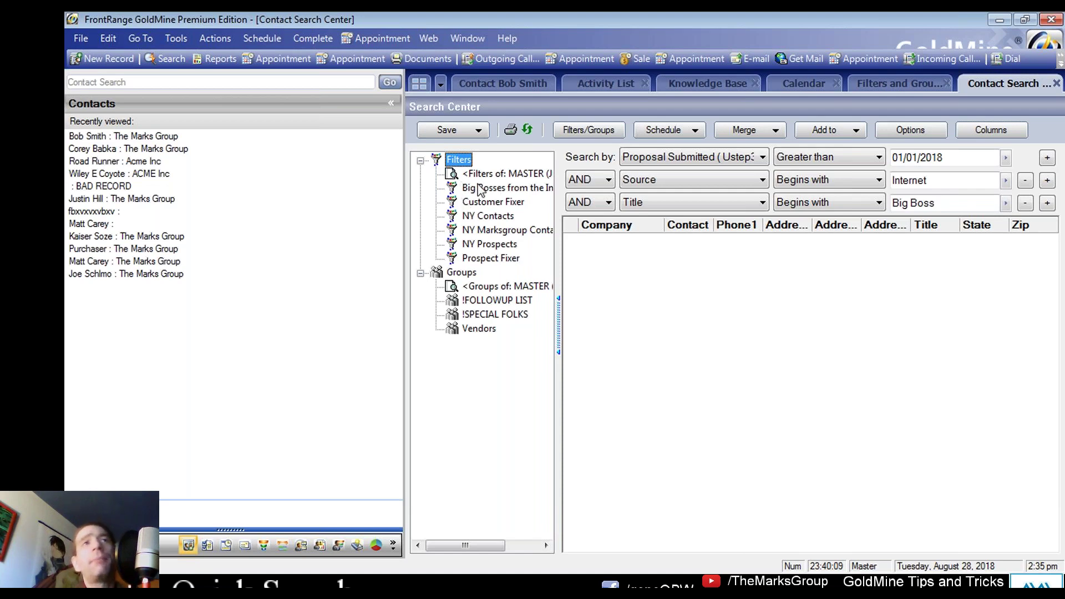
Display the filters of the (public) user and select the NY prospects filter
click(491, 174)
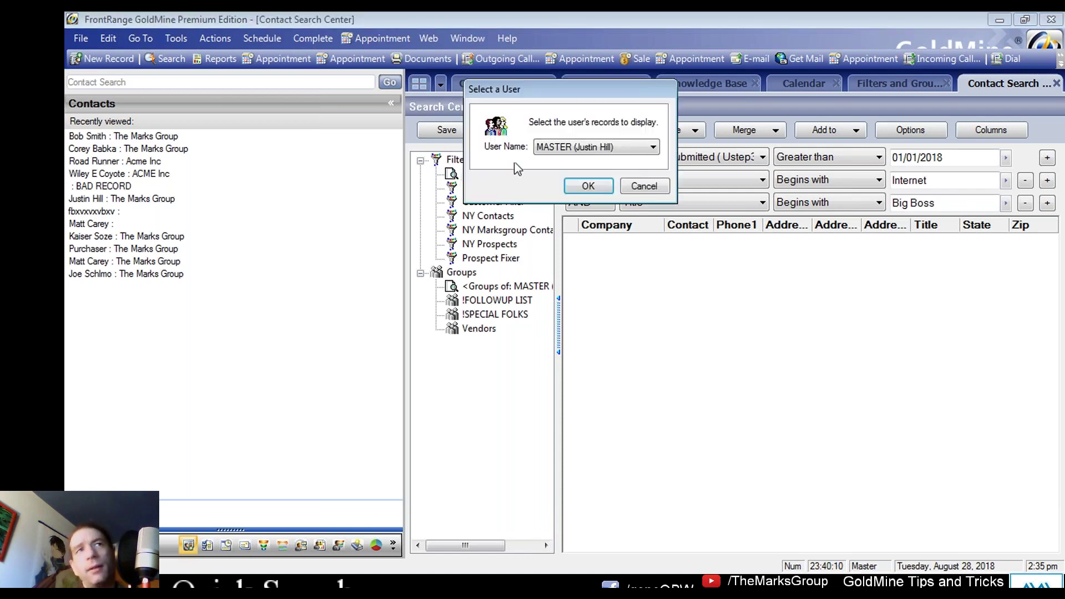
click(557, 148)
click(549, 162)
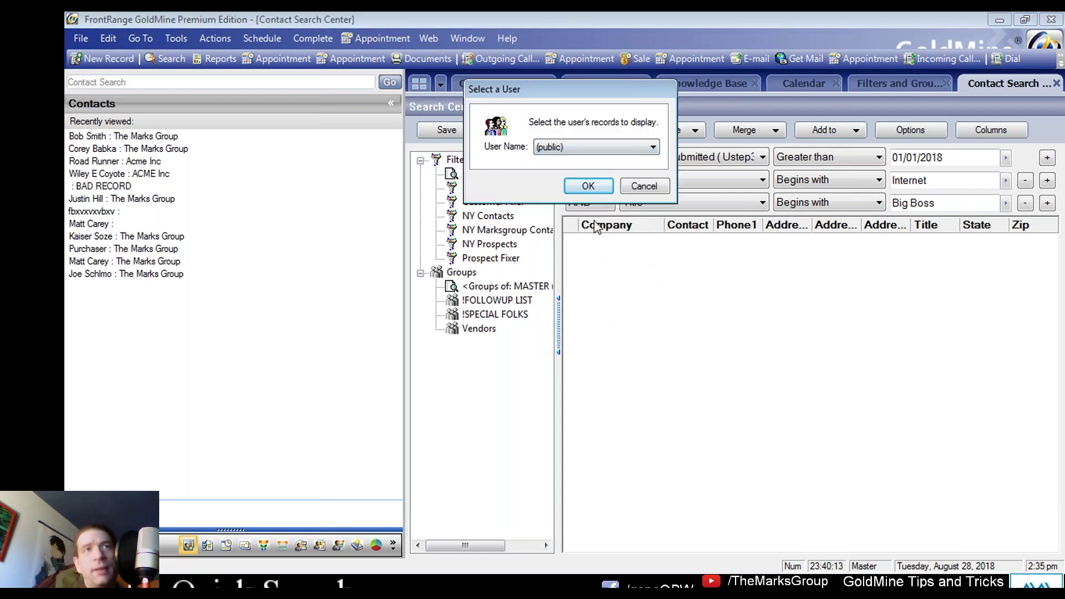
click(589, 185)
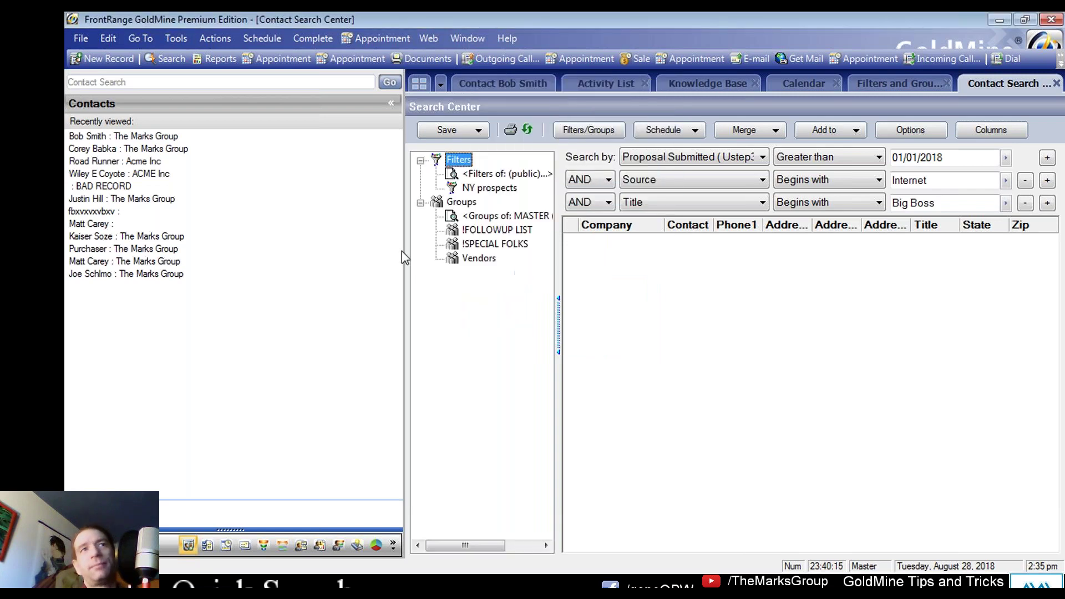
click(488, 187)
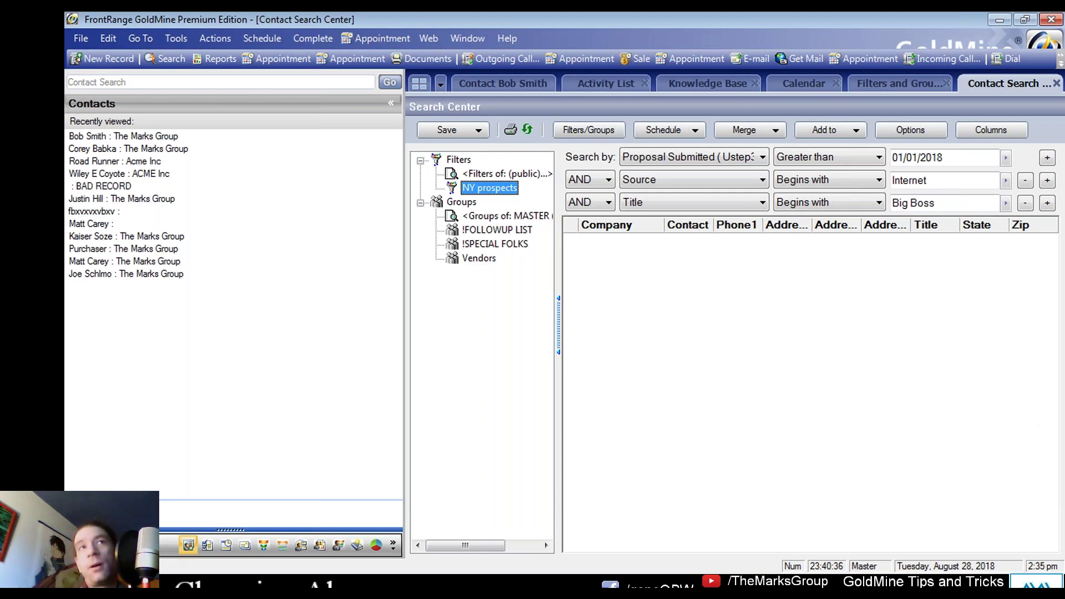
Start scheduling a call for the open contact record with the reference Initial Meeting and the notes "Silly little notes."
click(503, 84)
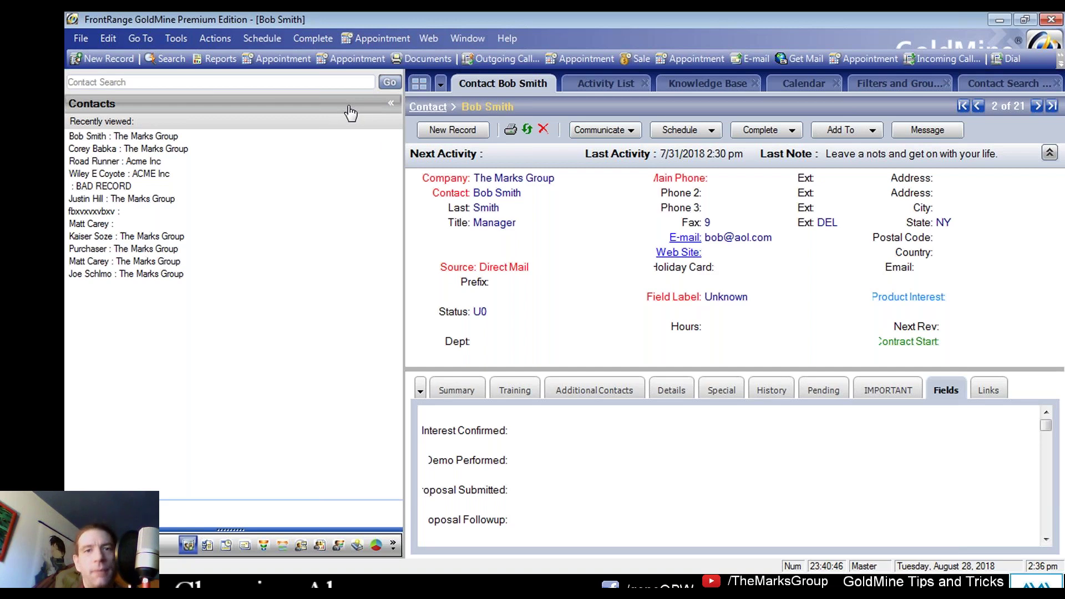
click(311, 40)
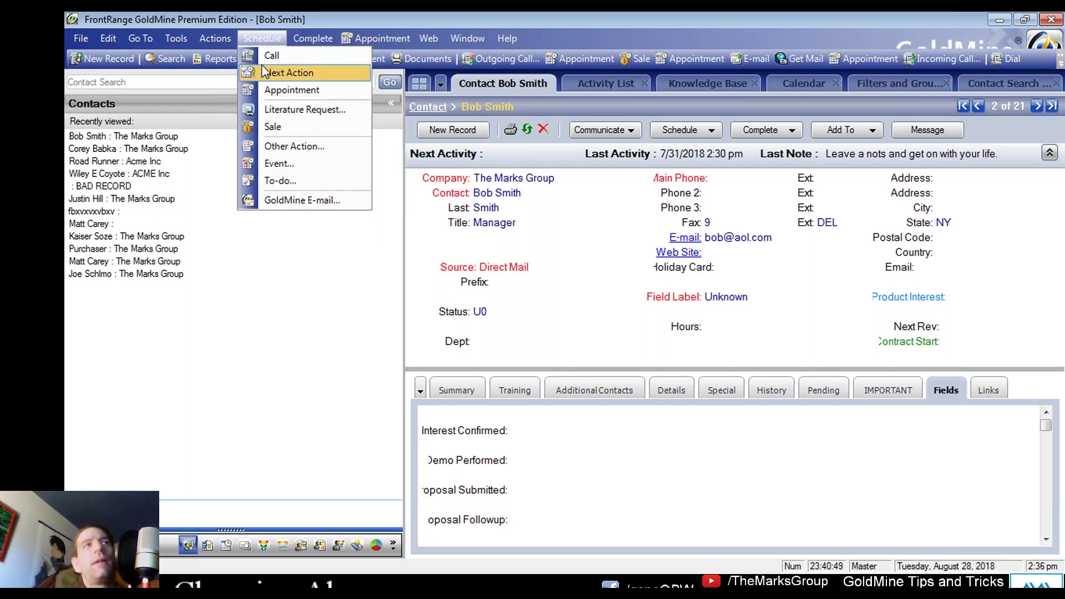
key(Escape)
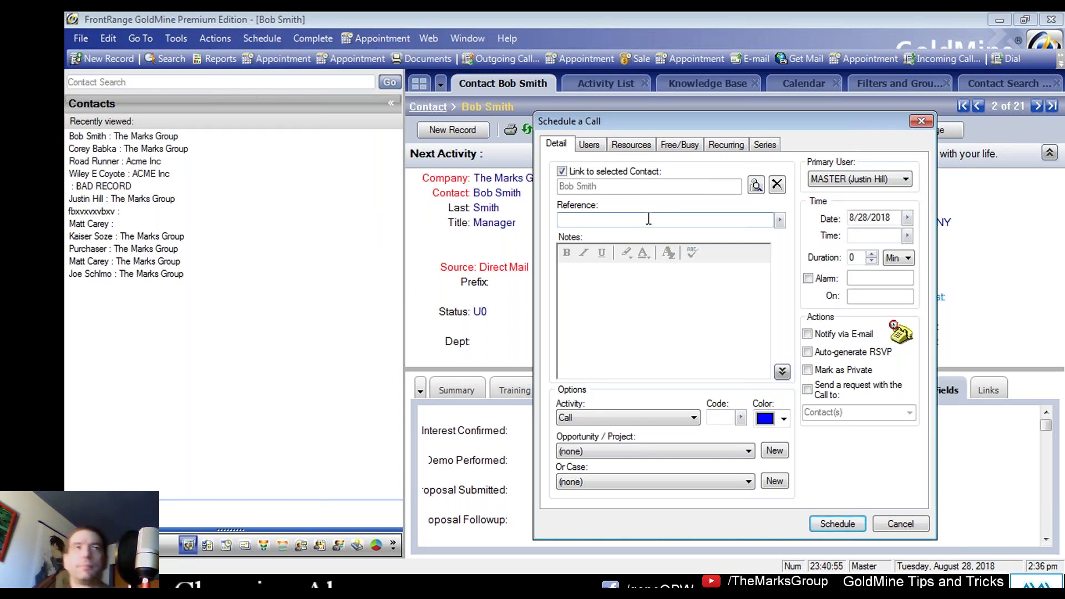
text(Initial Meeting)
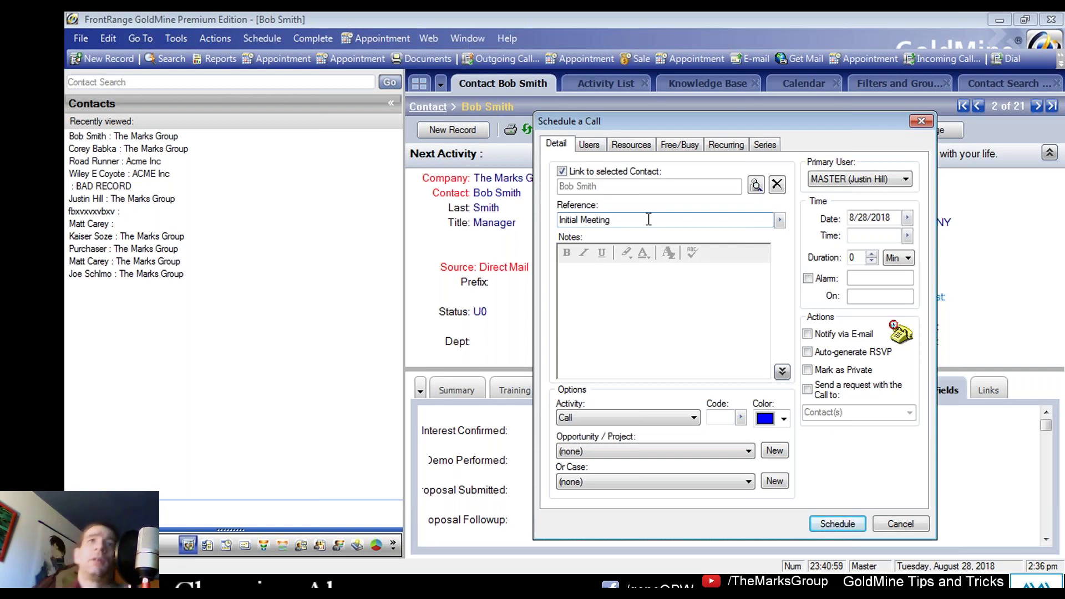
click(648, 295)
text(Silly little notes.)
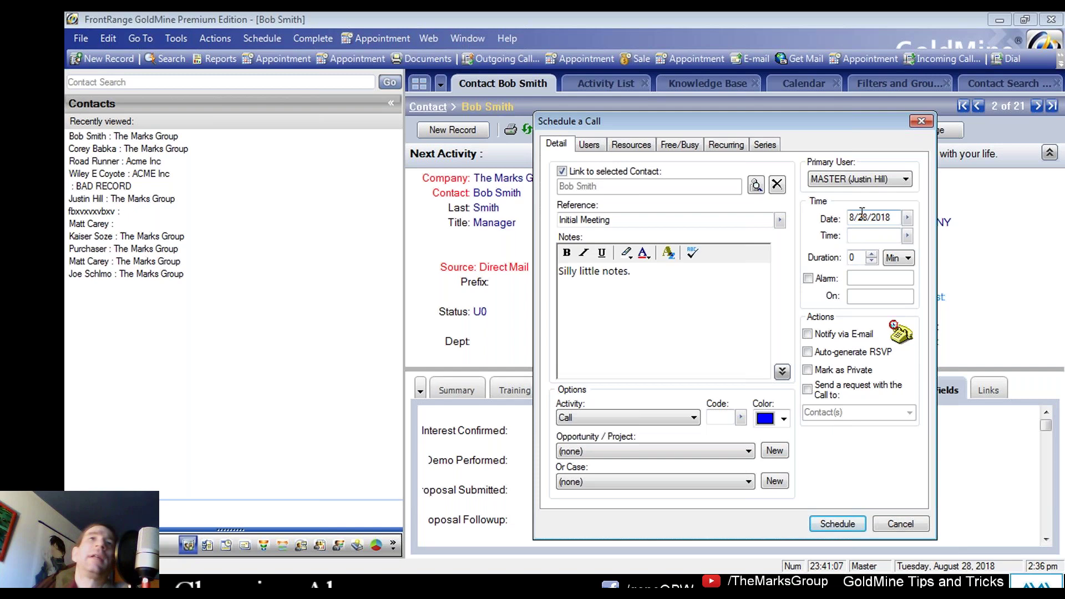
Set the call's date to 8/27/2018 and its time to 8:00 am
key(minus)
click(873, 235)
text(8a)
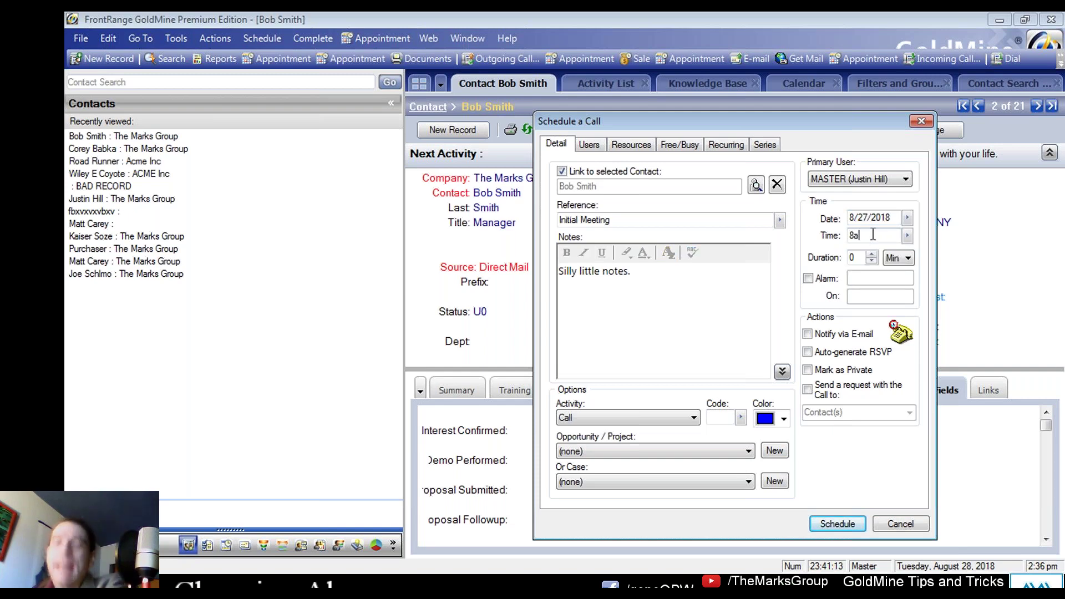
key(Tab)
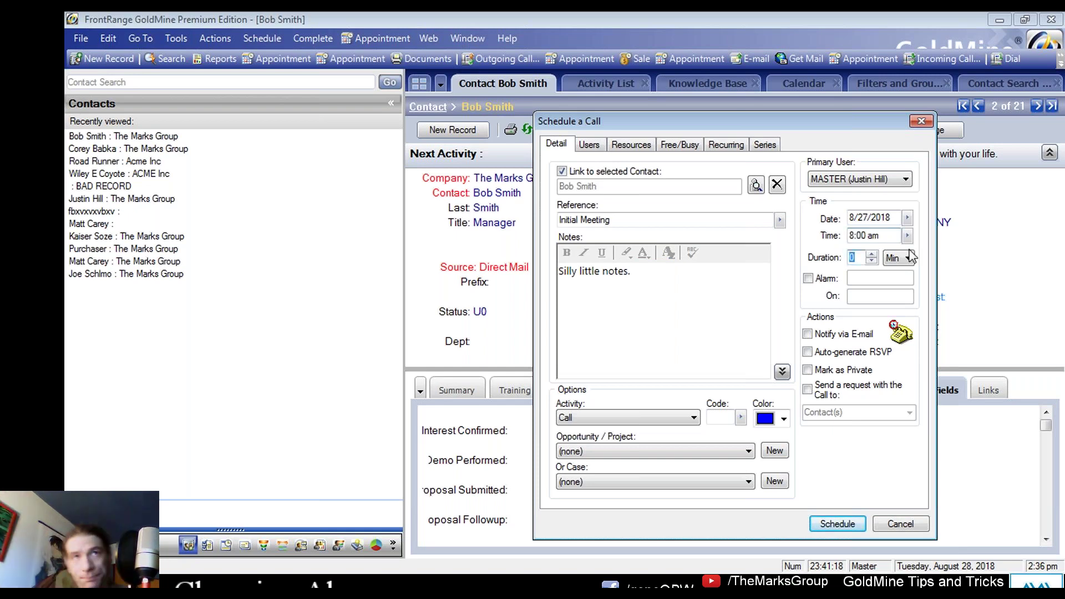
Change the call's time to 7:00 pm
click(886, 237)
text(7)
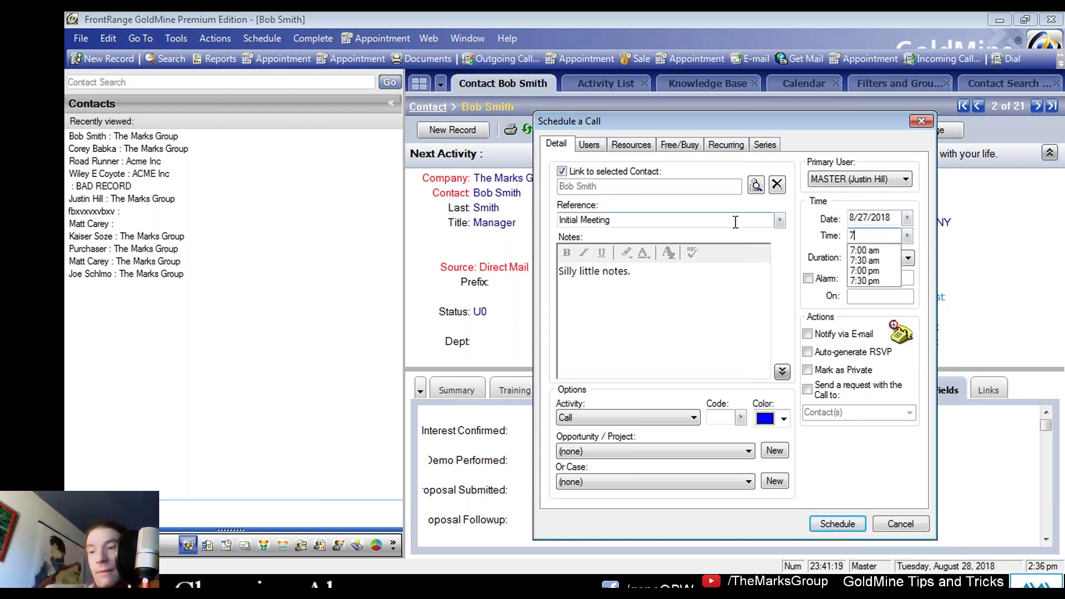
text(:00 p)
key(Tab)
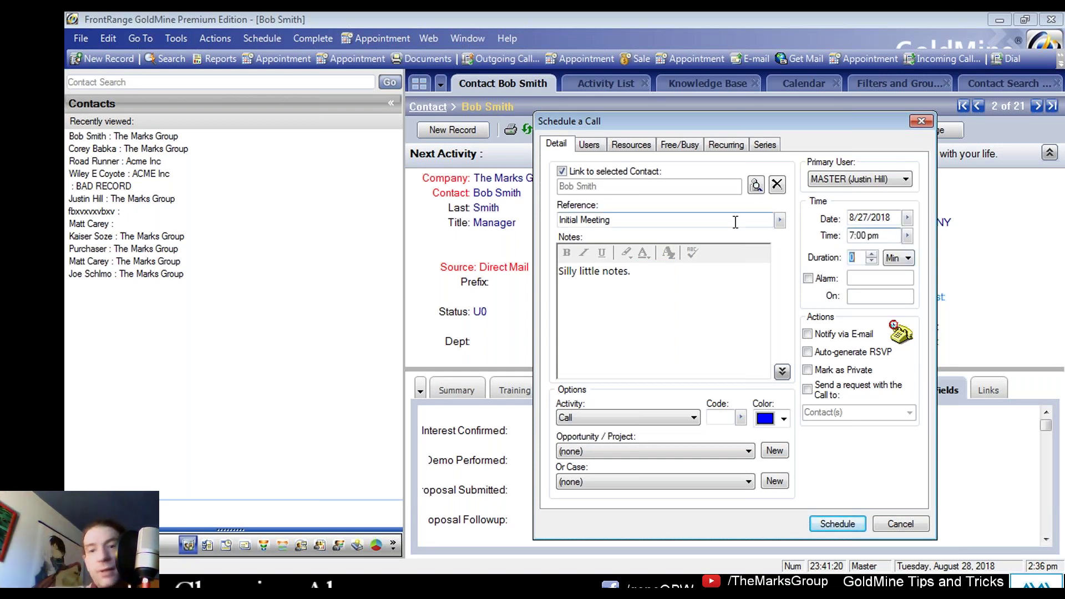
click(888, 236)
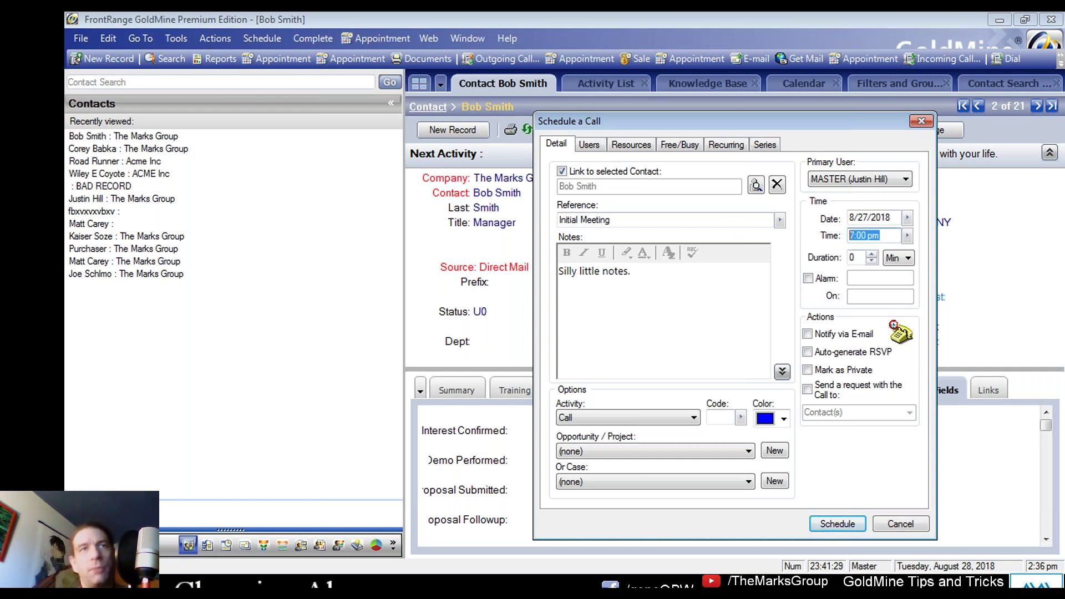
Change the call's time to 2:00 pm and again to 5:00 pm
text(14)
key(Tab)
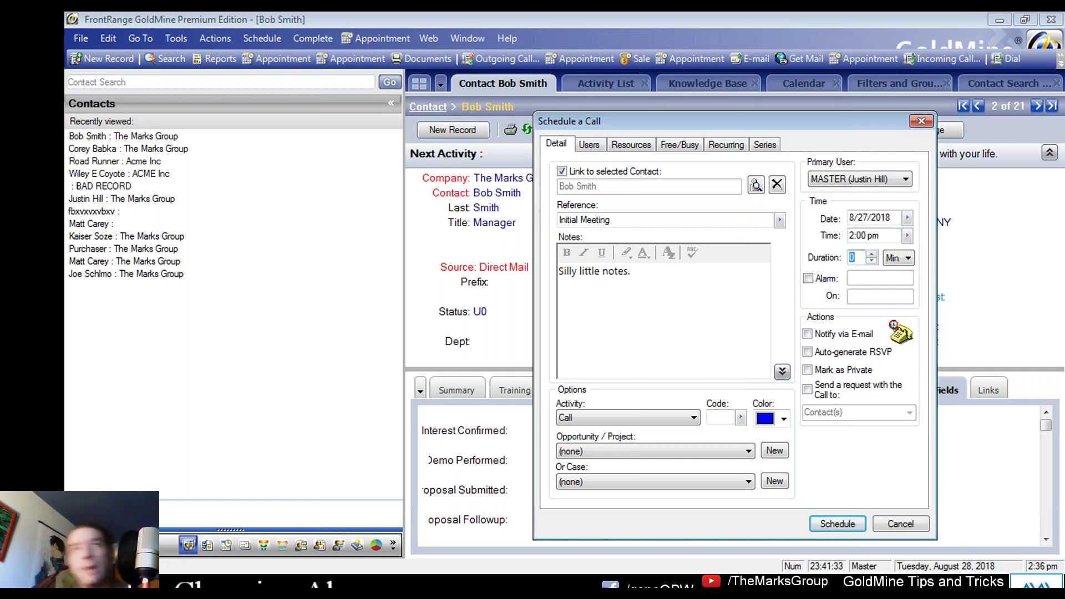
key(shift+Tab)
text(5)
key(Tab)
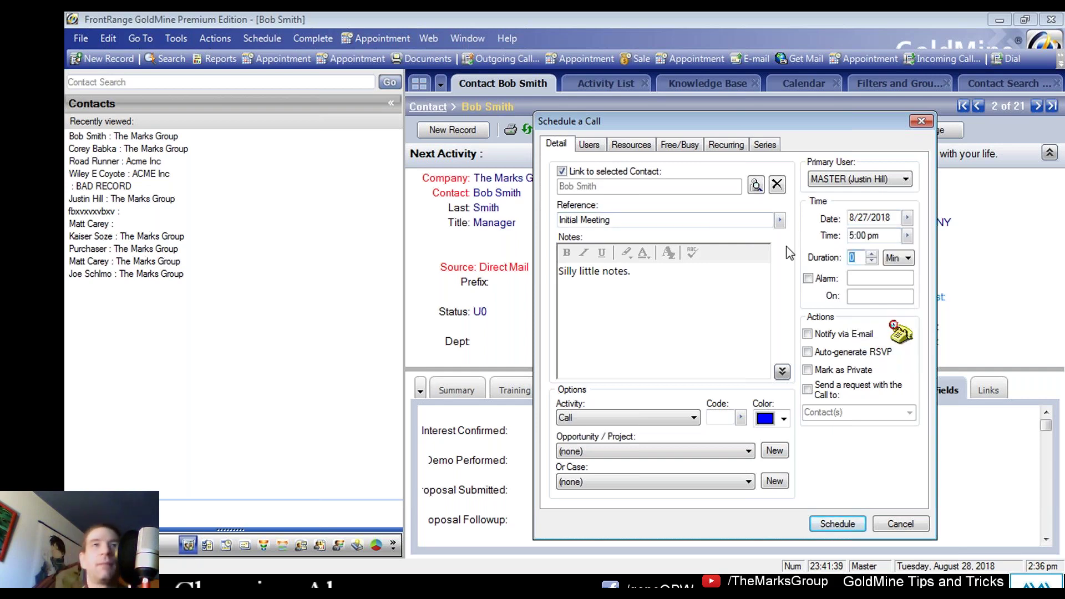
Set the call's time to 8:00 am and its duration to 30 minutes
key(shift+Tab)
text(8)
key(Tab)
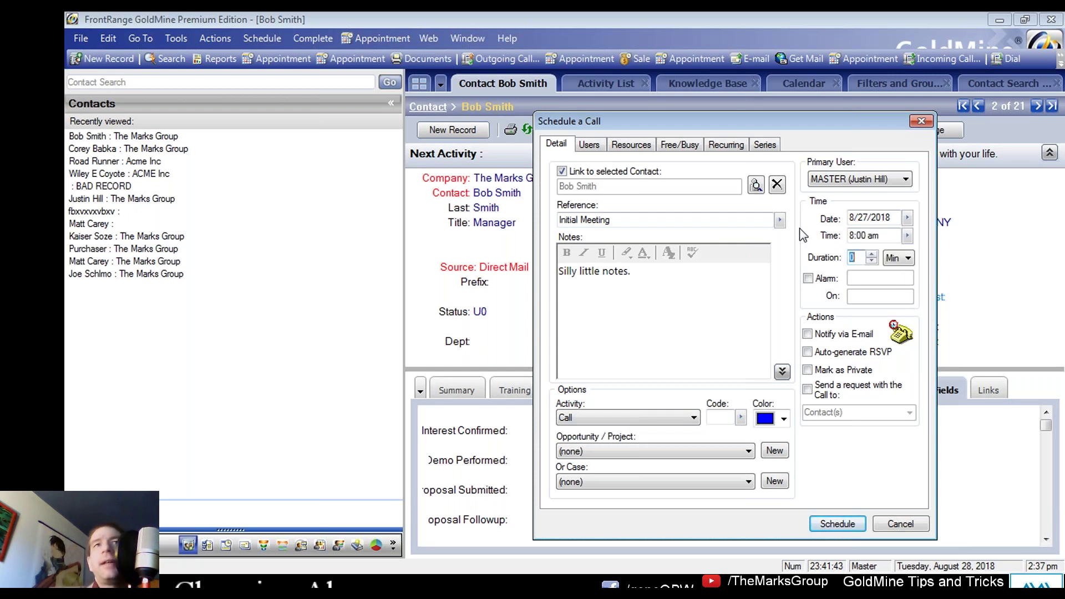
text(30)
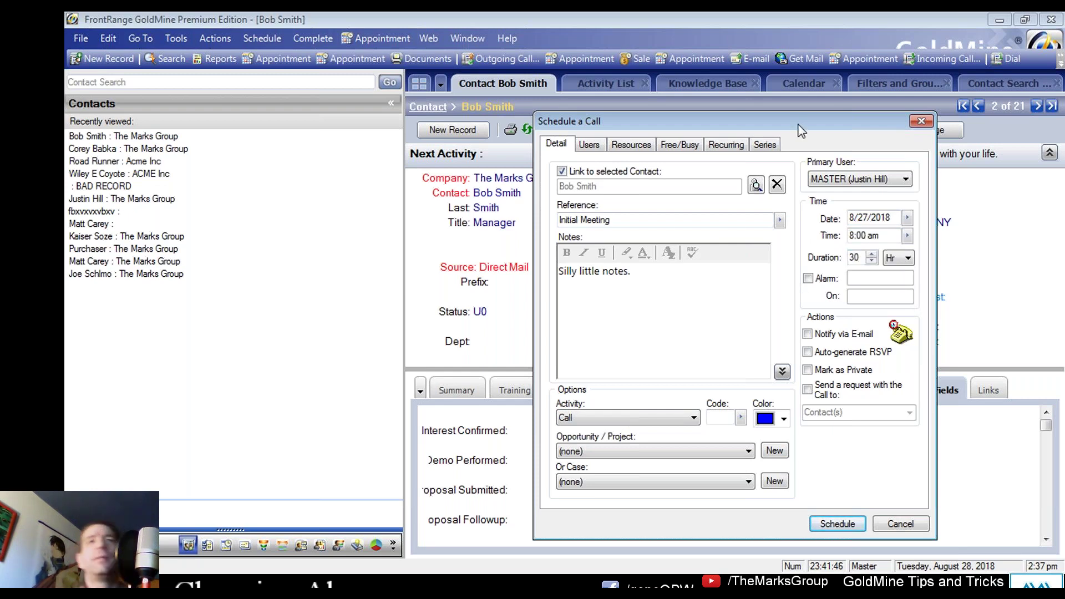
Turn on the call's alarm, keep it at 7:50 am on 8/27/2018, and schedule the call
click(807, 278)
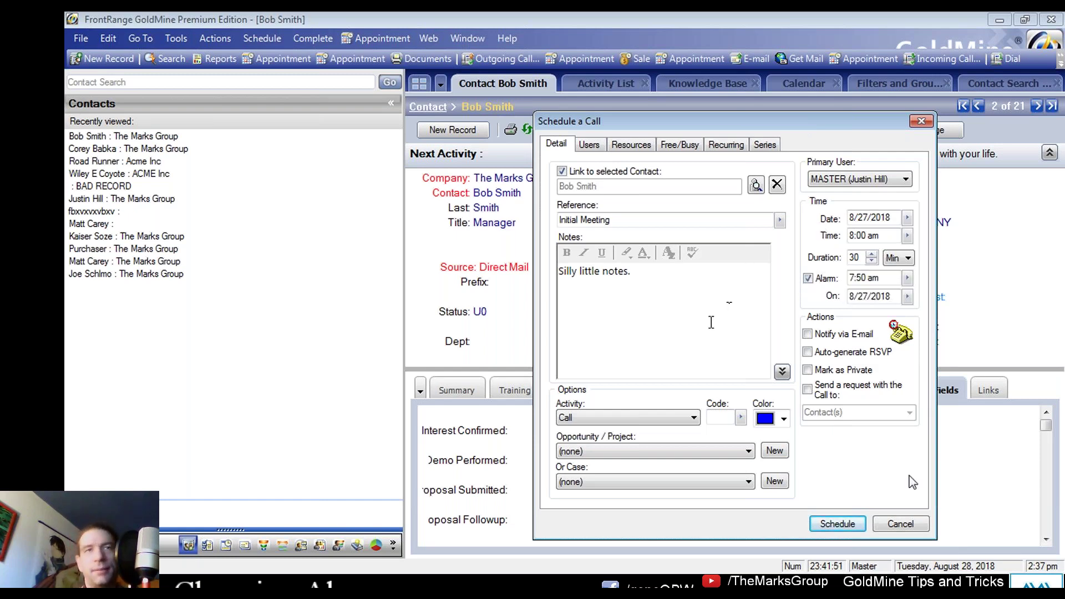
click(887, 282)
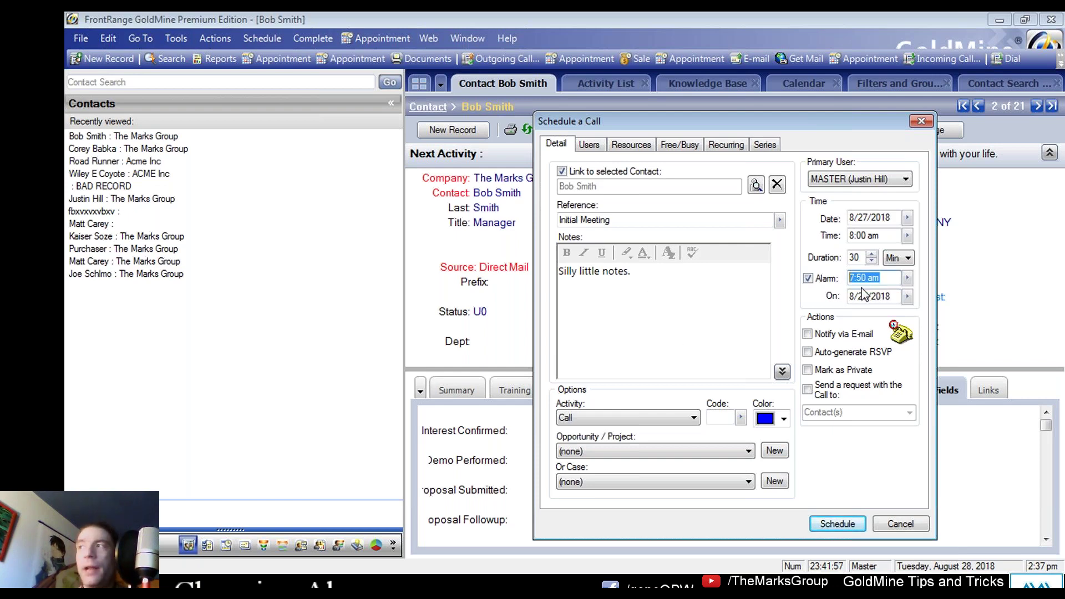
key(Tab)
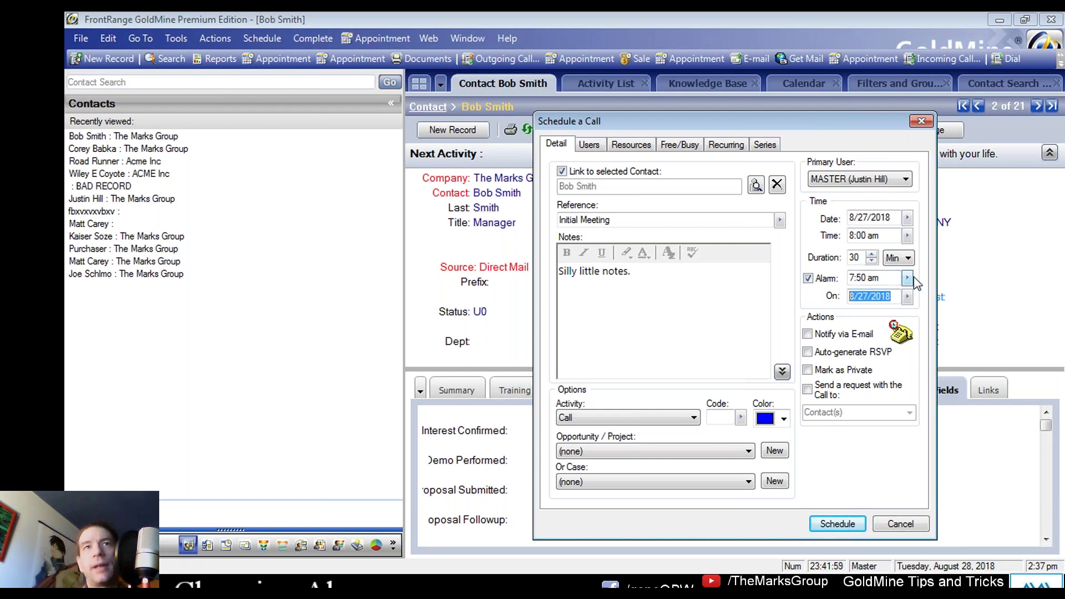
key(shift+Tab)
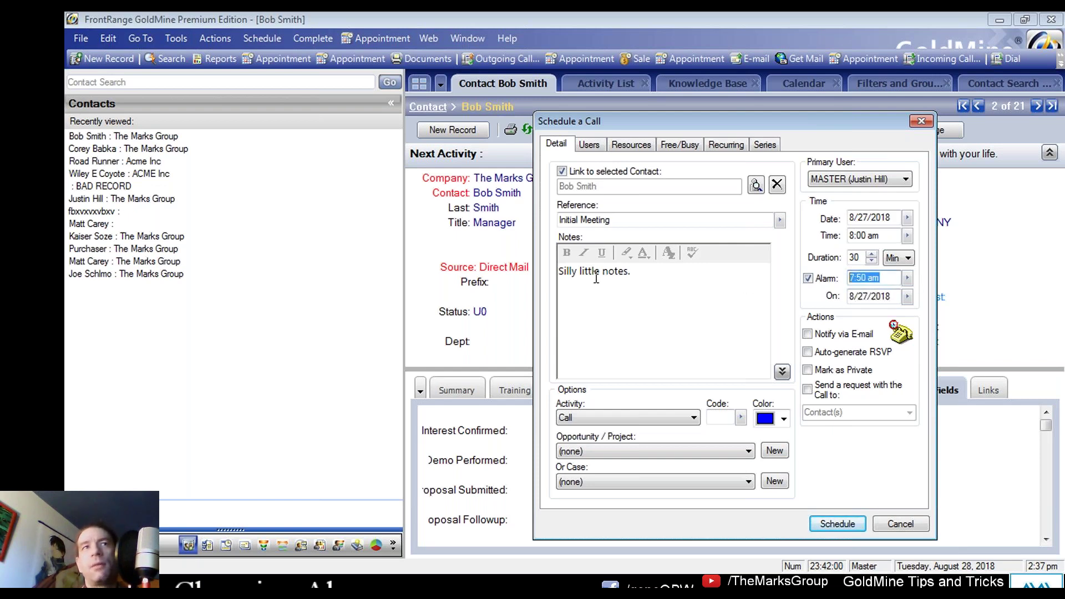
click(839, 524)
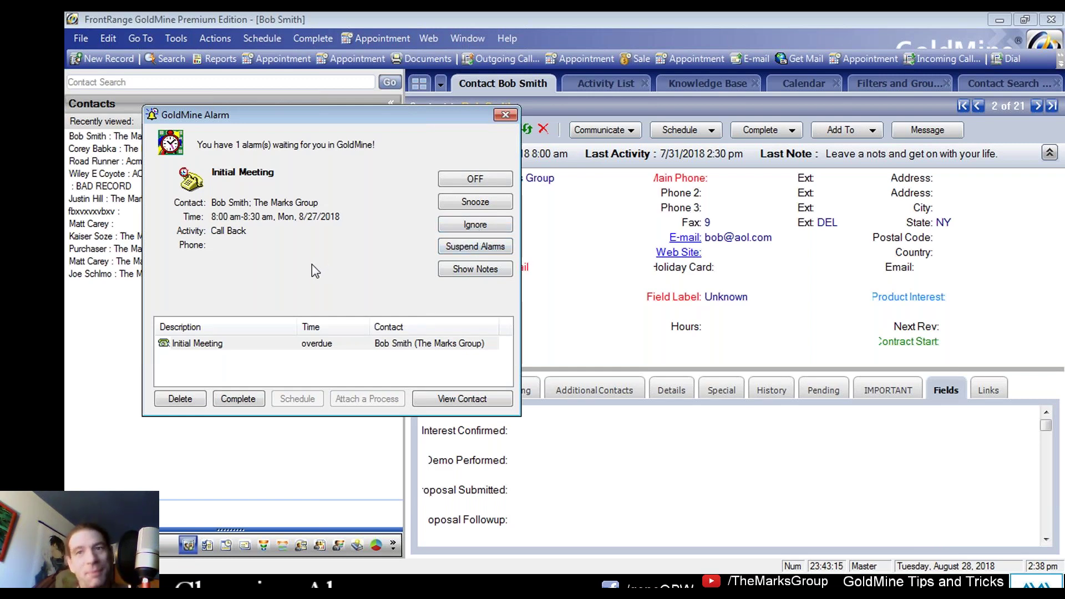
Suspend the waiting Initial Meeting alarm and start switching the user
click(456, 247)
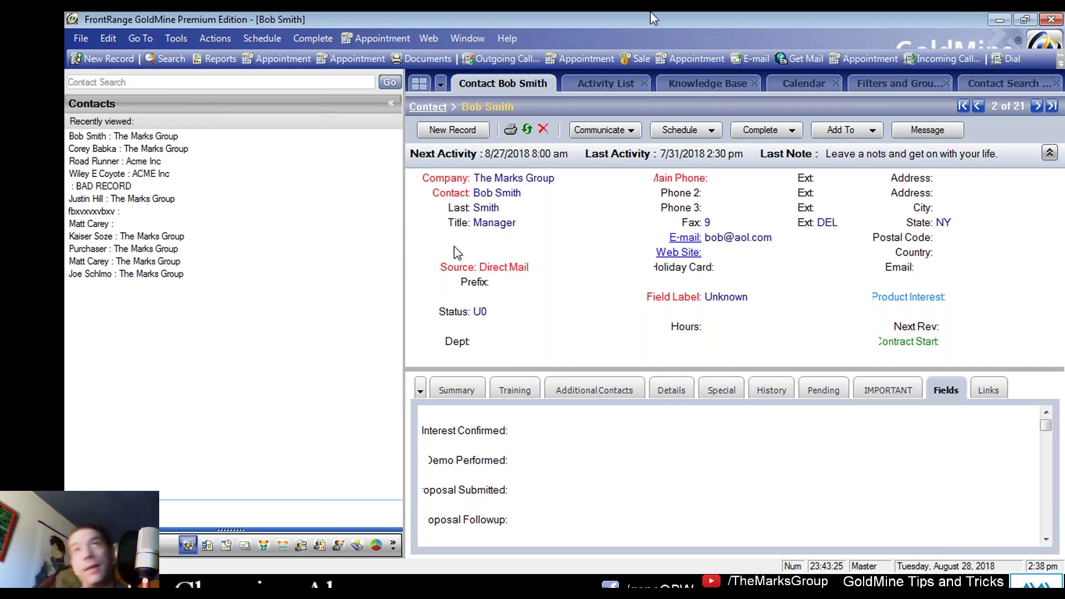
click(81, 38)
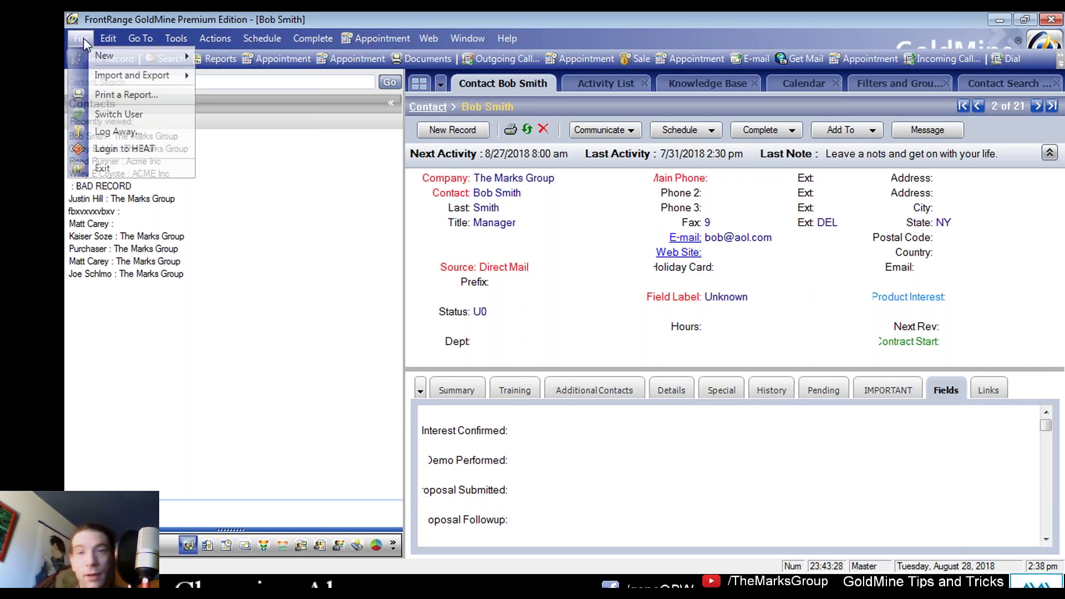
click(137, 112)
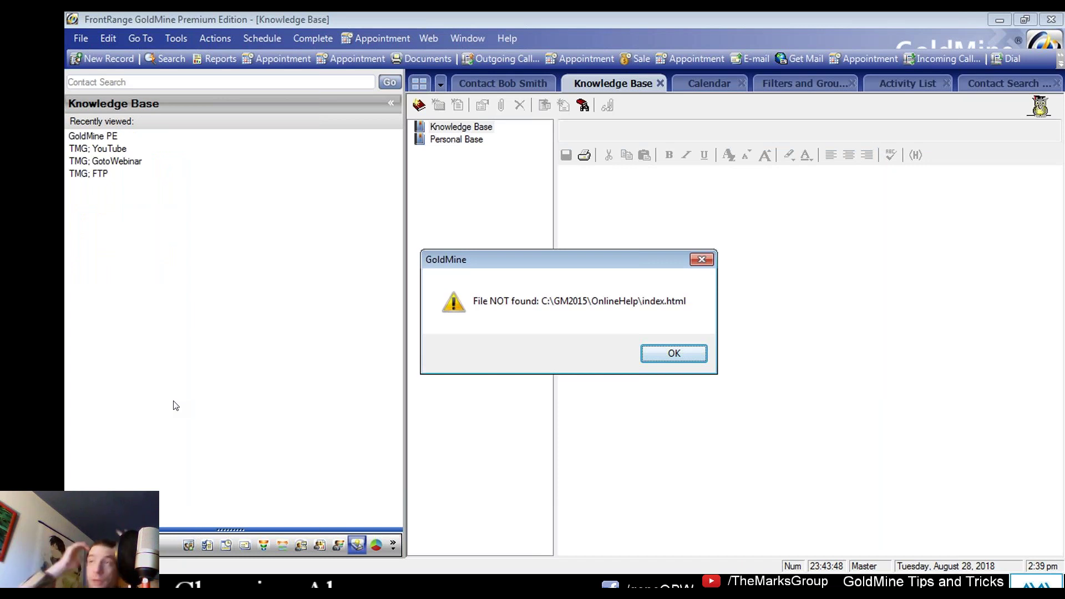
Dismiss the missing help file message over the Knowledge Base
click(809, 370)
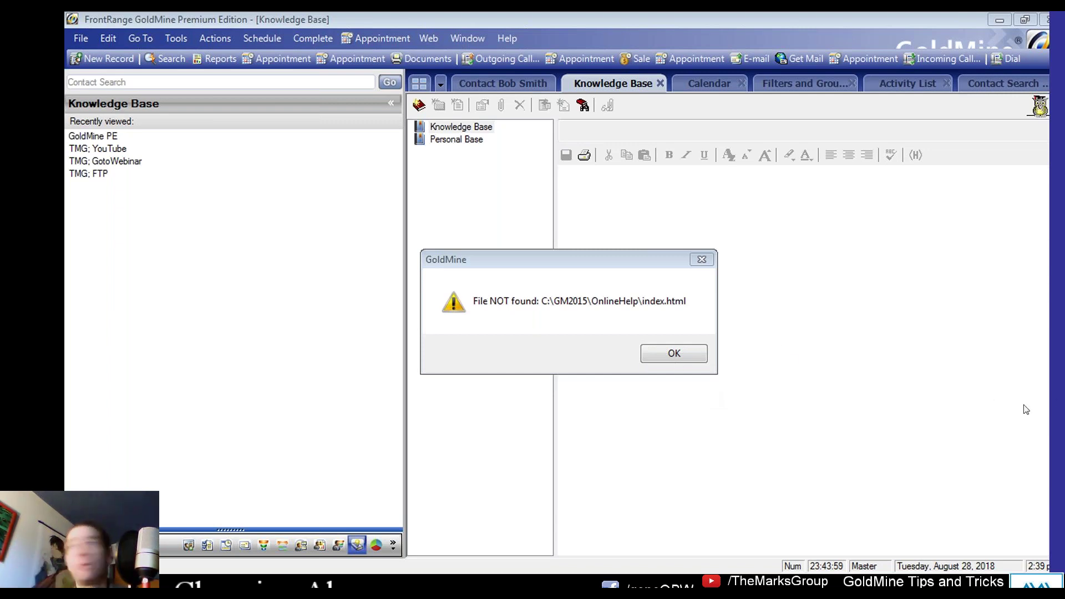
click(677, 357)
click(739, 426)
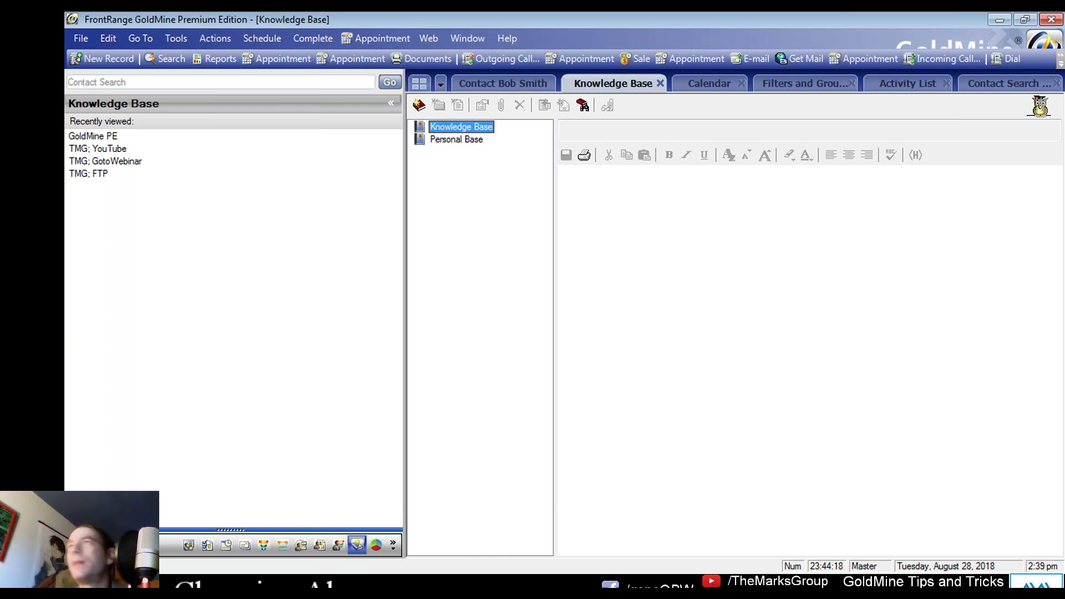
Open the calendar and start scheduling another activity
click(709, 84)
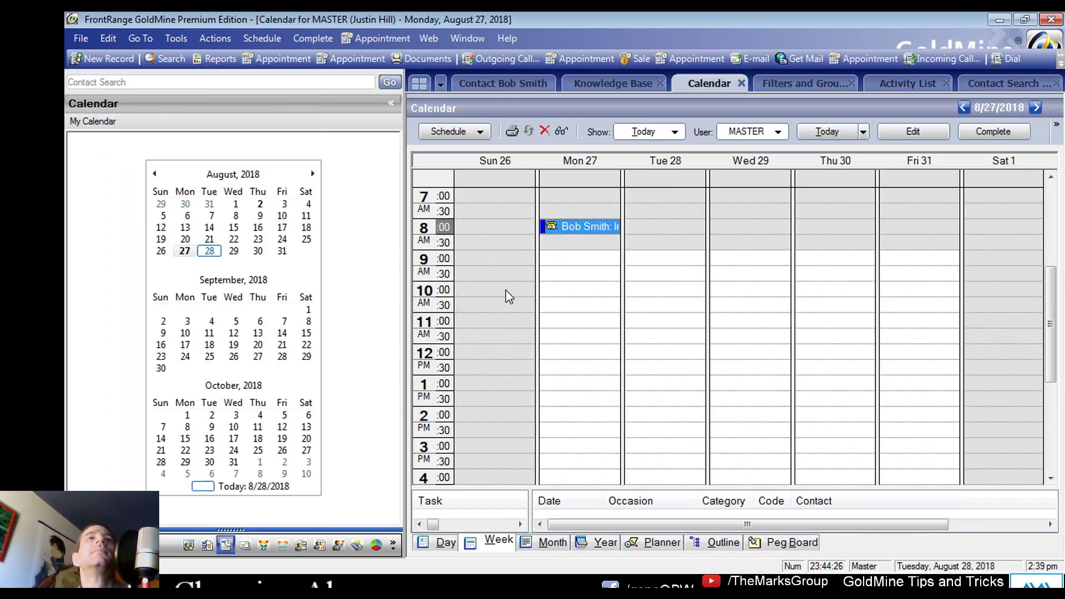
click(262, 38)
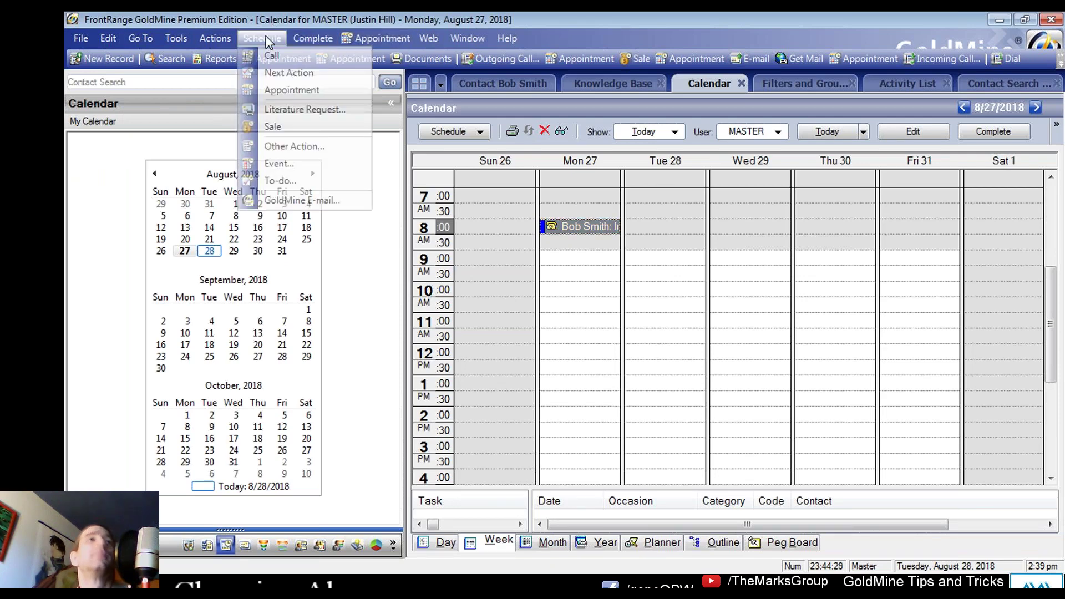
click(348, 76)
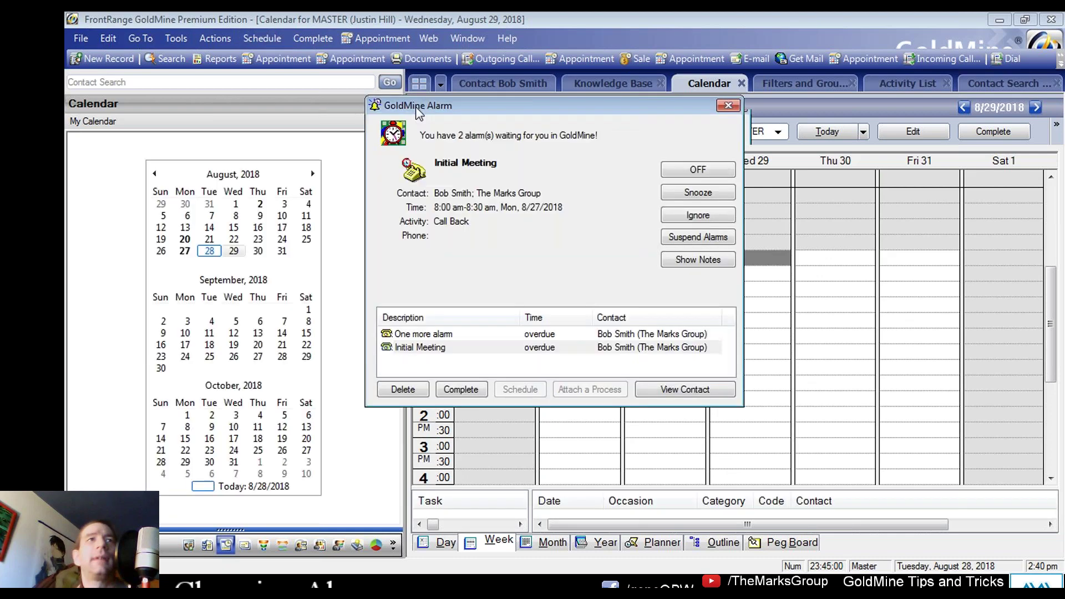
Move the alarm window aside, then show and hide the notes of the Initial Meeting alarm
drag(415, 106, 358, 112)
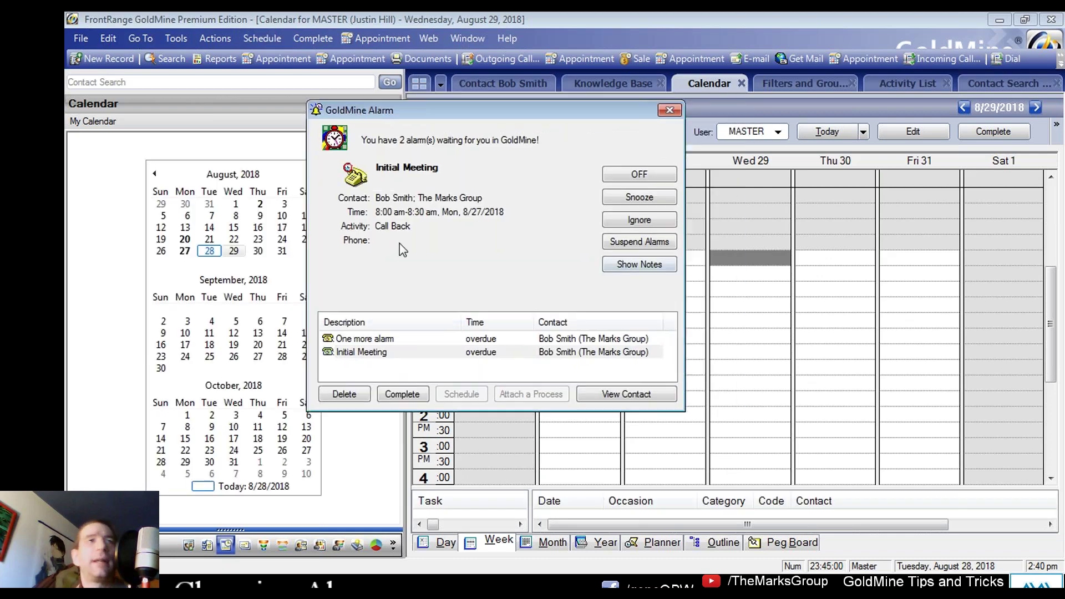
click(641, 264)
click(606, 265)
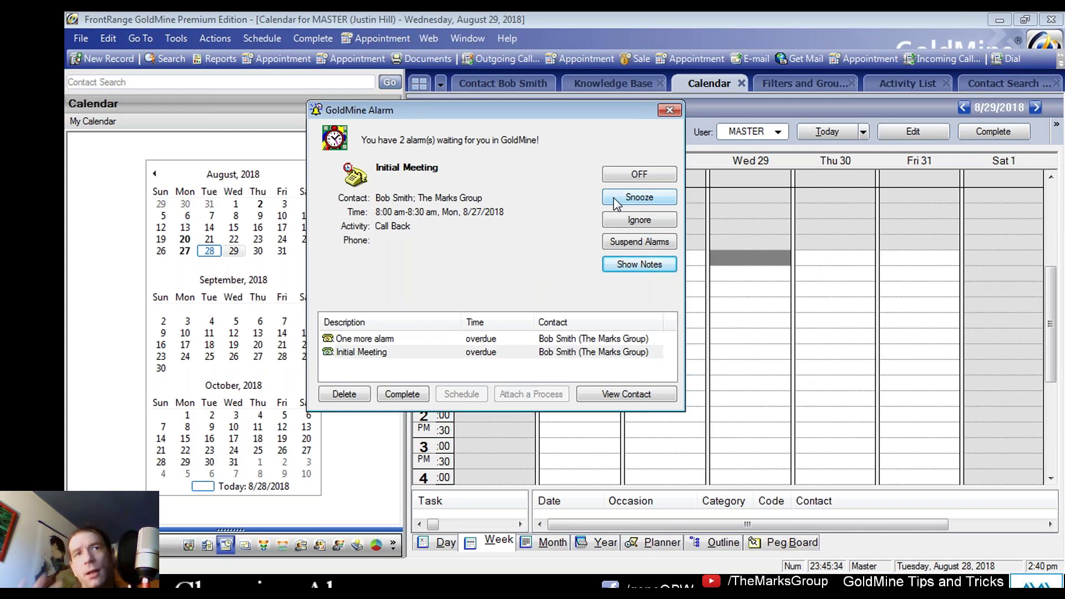
Look through both waiting alarms and show the notes of One more alarm
click(413, 339)
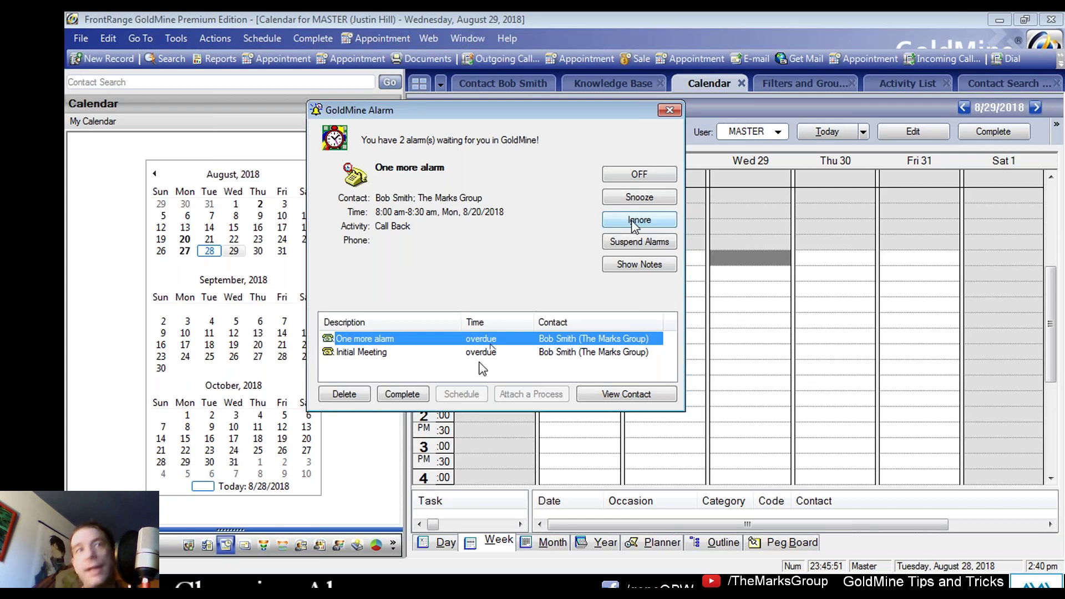
click(466, 352)
click(440, 339)
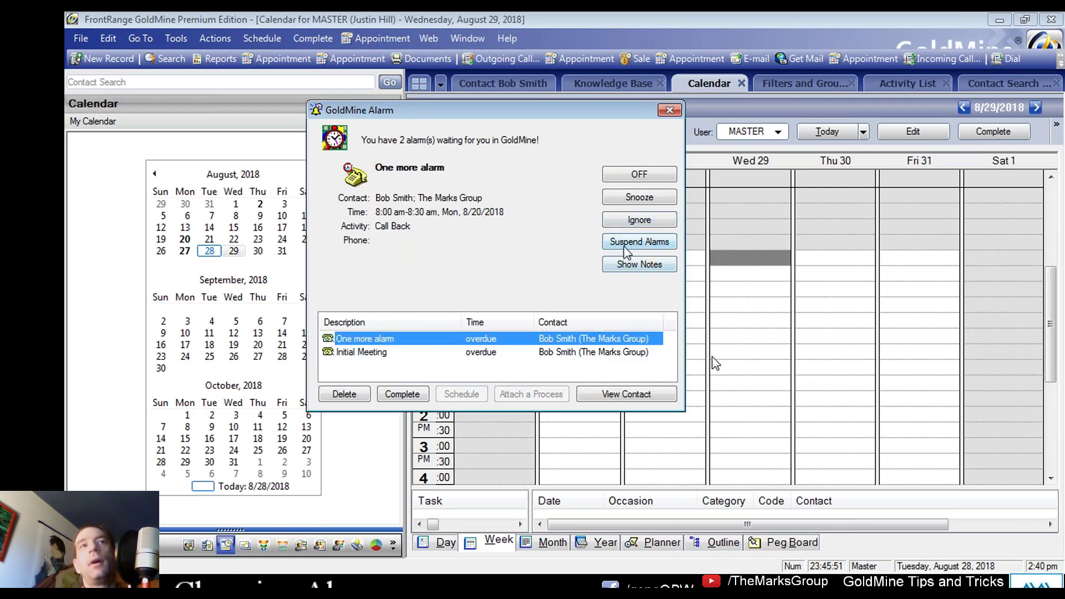
click(648, 264)
click(655, 265)
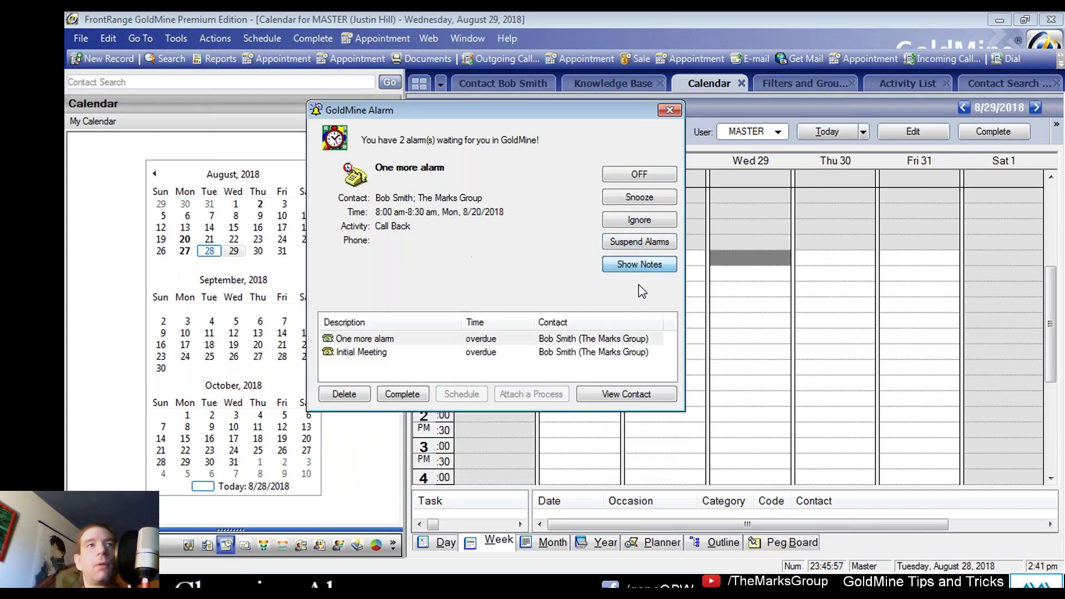
click(632, 264)
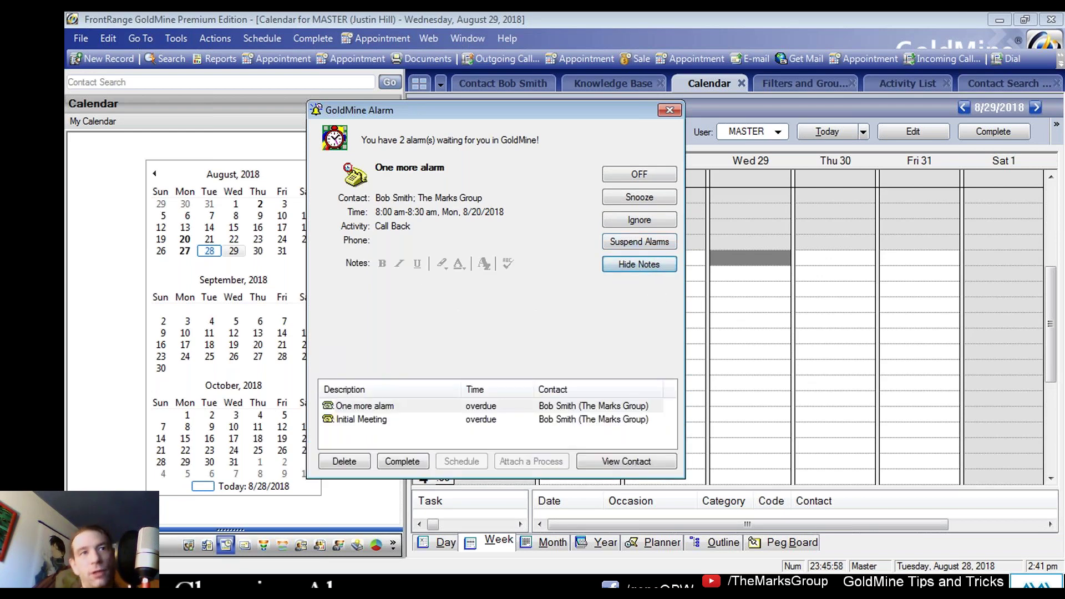
Compare the notes of the Initial Meeting and One more alarm entries, and hide the notes
click(382, 420)
click(373, 406)
click(373, 419)
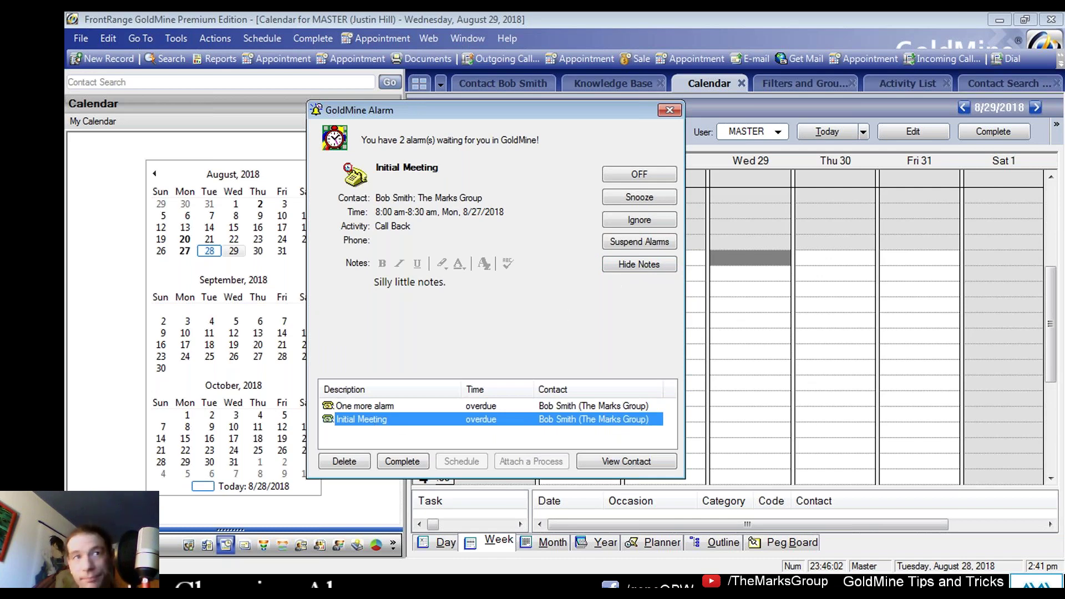
click(635, 269)
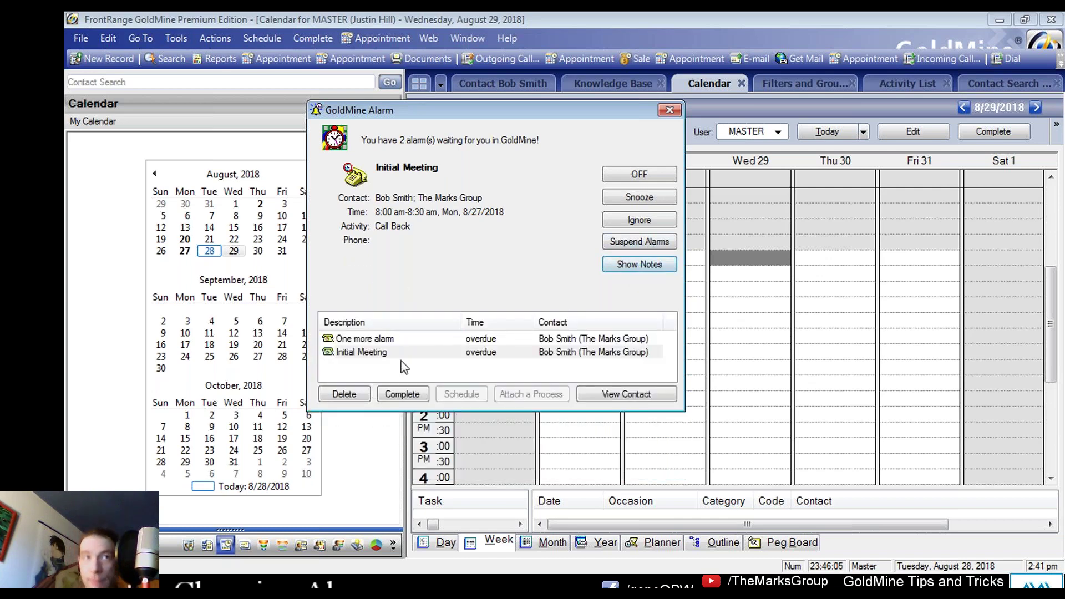
Check the details of One more alarm and display the notes of the Initial Meeting alarm
key(Up)
click(371, 340)
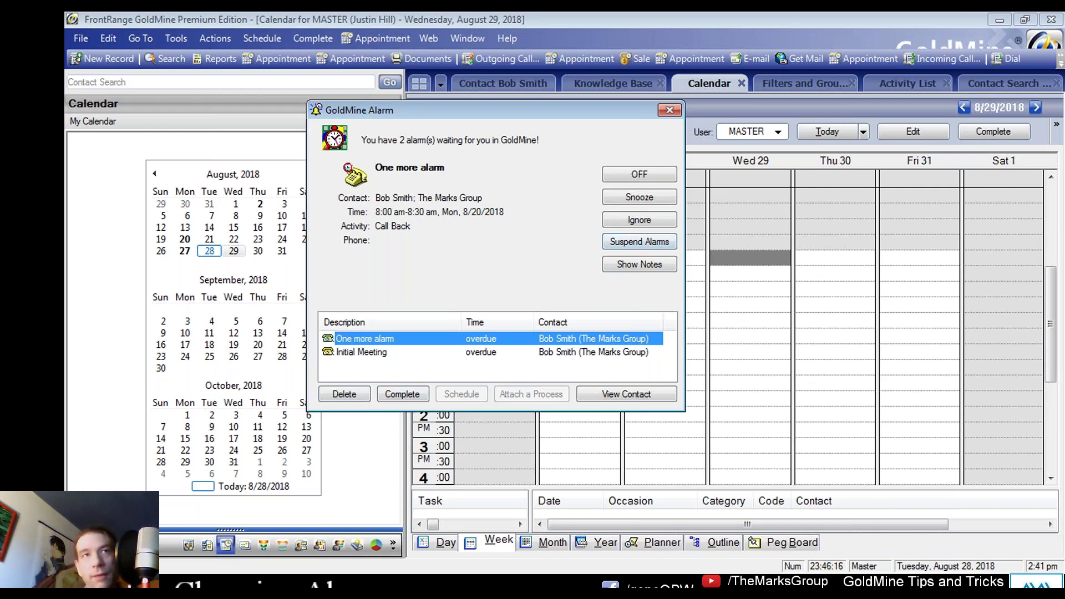
click(385, 355)
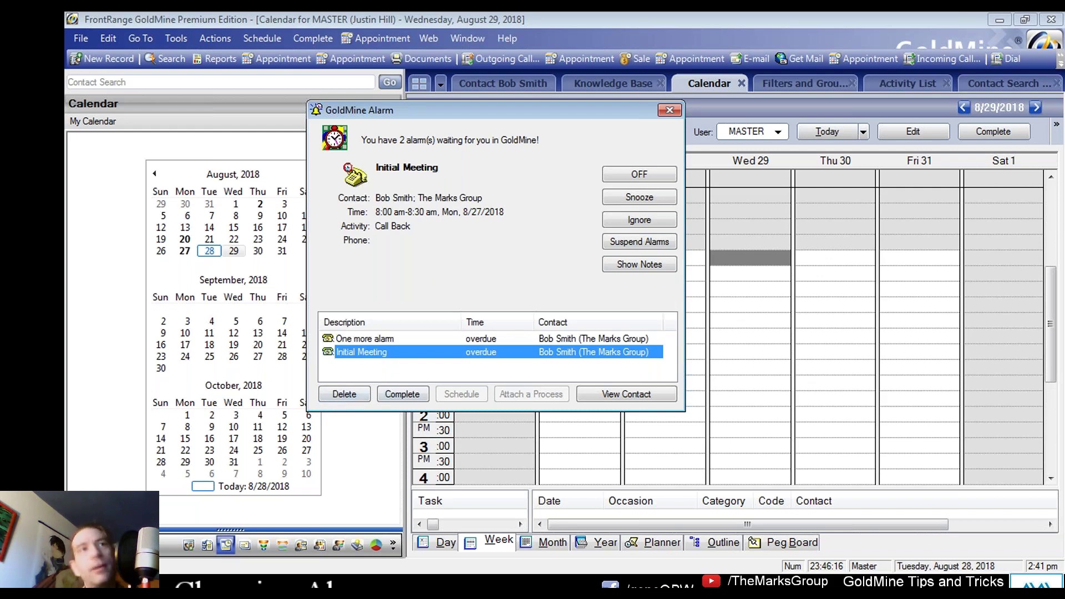
click(663, 262)
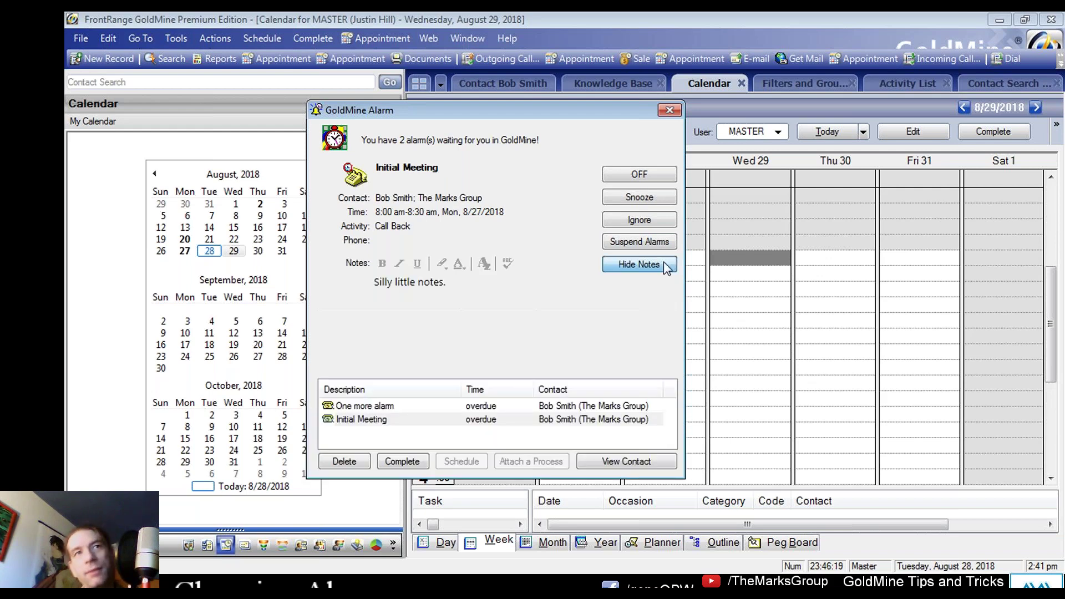
Delete the One more alarm entry from the waiting alarms and confirm the deletion
click(387, 409)
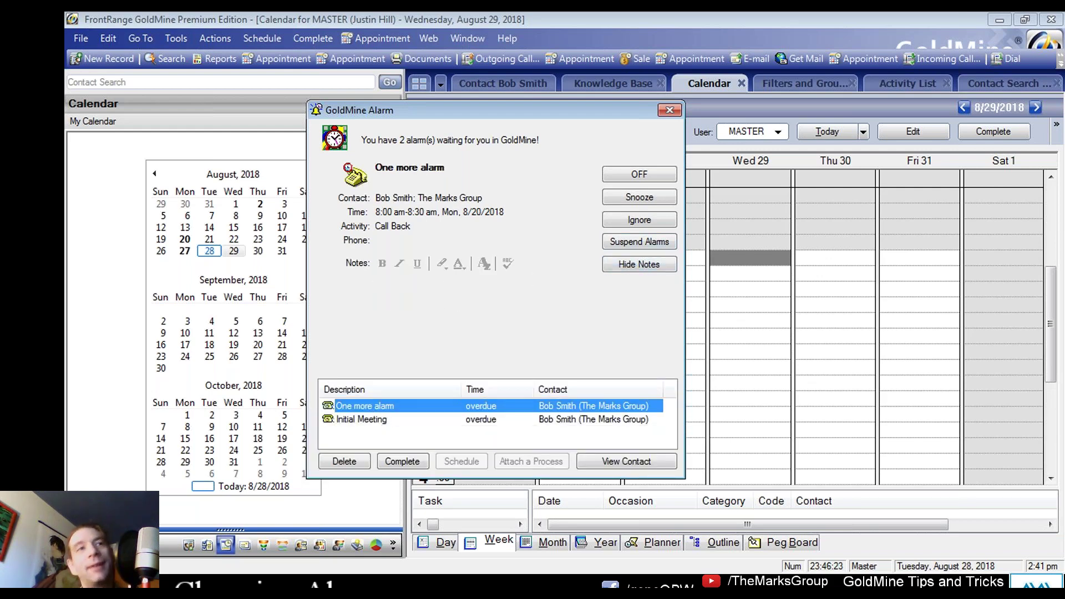
click(358, 465)
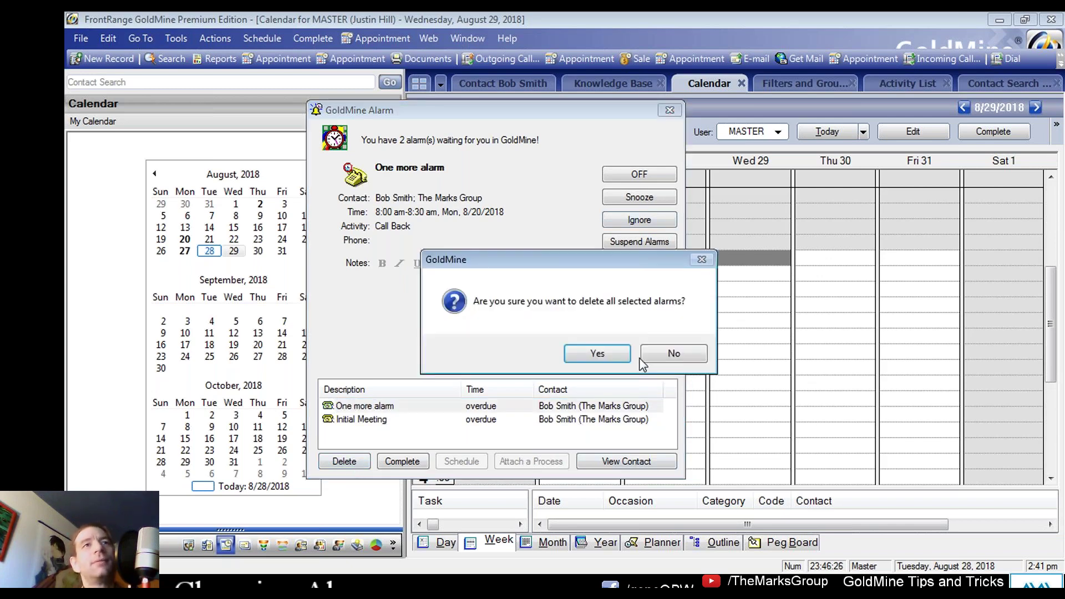
click(604, 349)
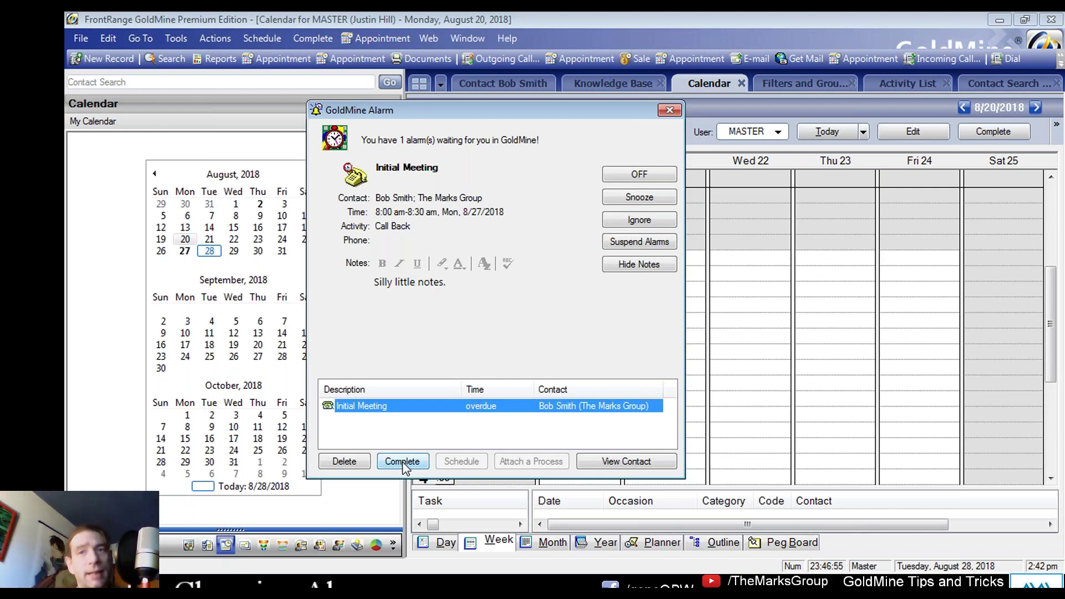
Try to complete the Initial Meeting call from its alarm, and close the alarm window
click(402, 461)
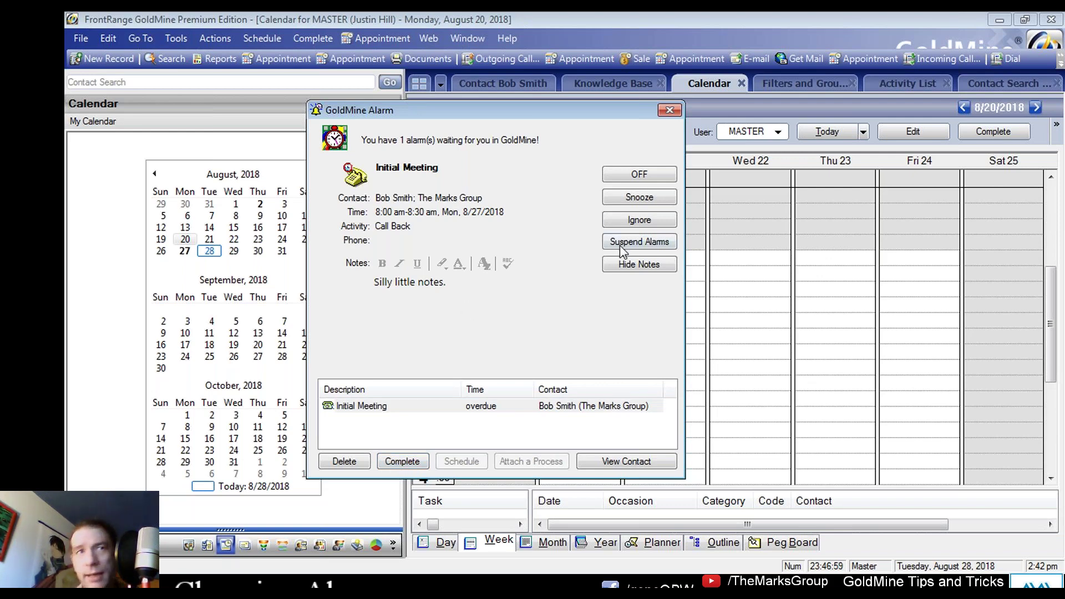
click(392, 406)
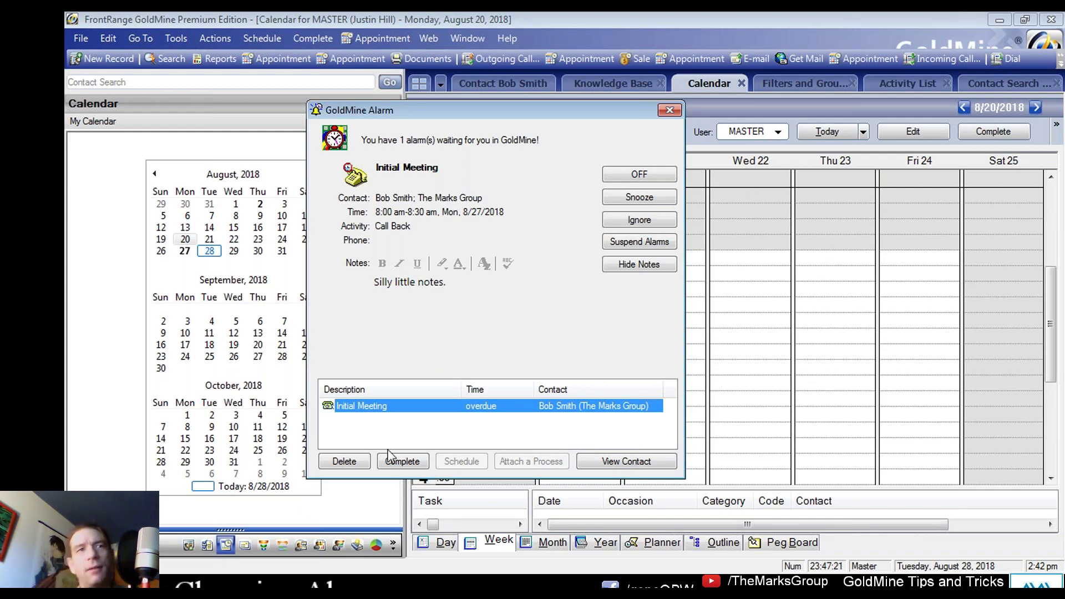
click(670, 110)
Open the alarm settings in the MASTER user's options
click(188, 37)
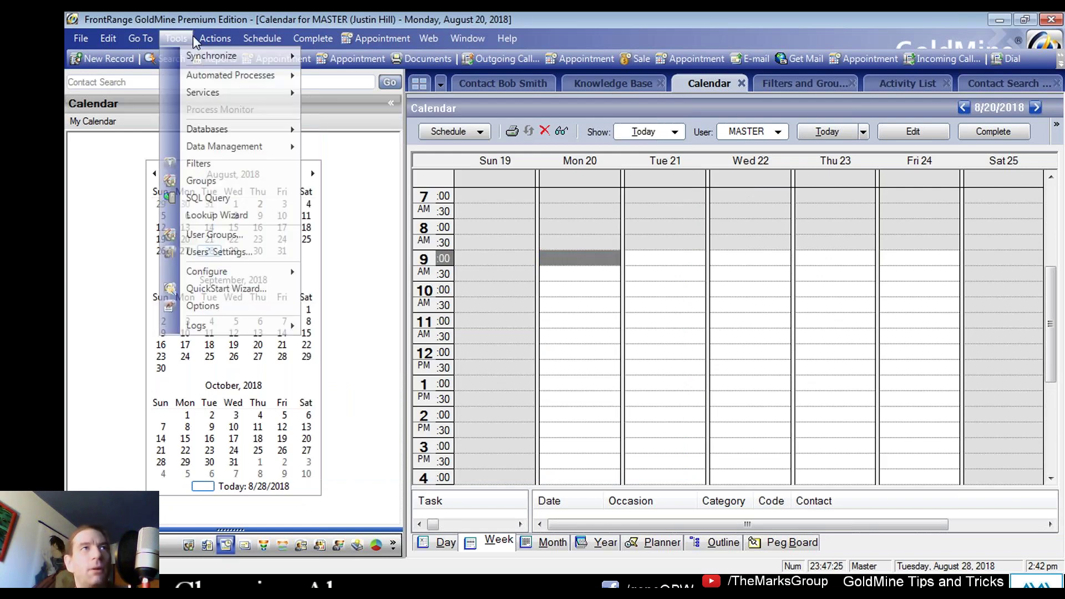
click(244, 302)
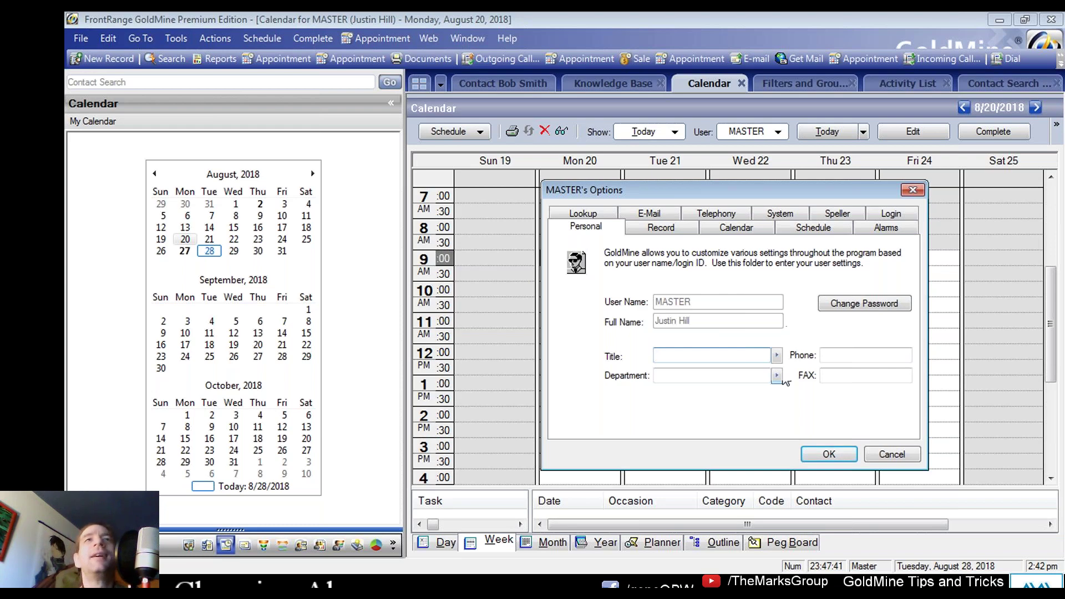
click(883, 227)
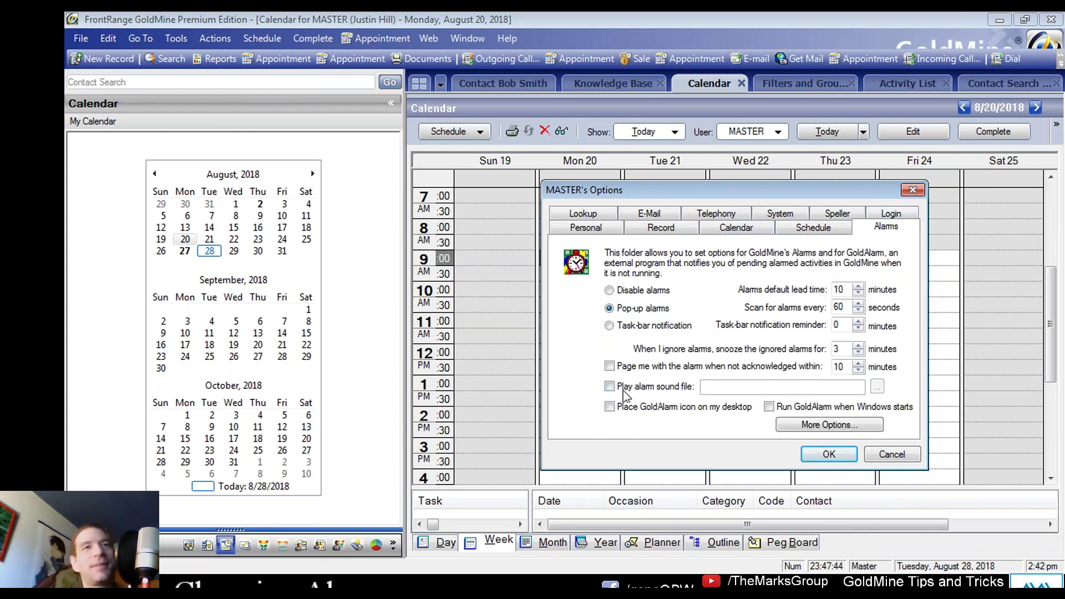